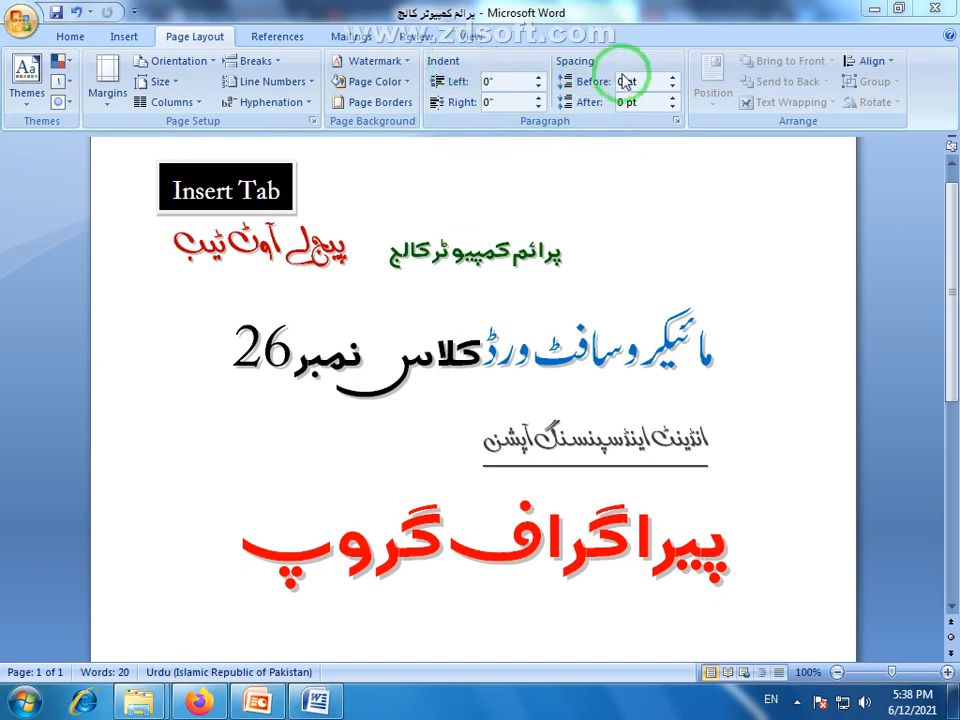
pyautogui.hotkey('alt', 'shift')
pyautogui.click(70, 37)
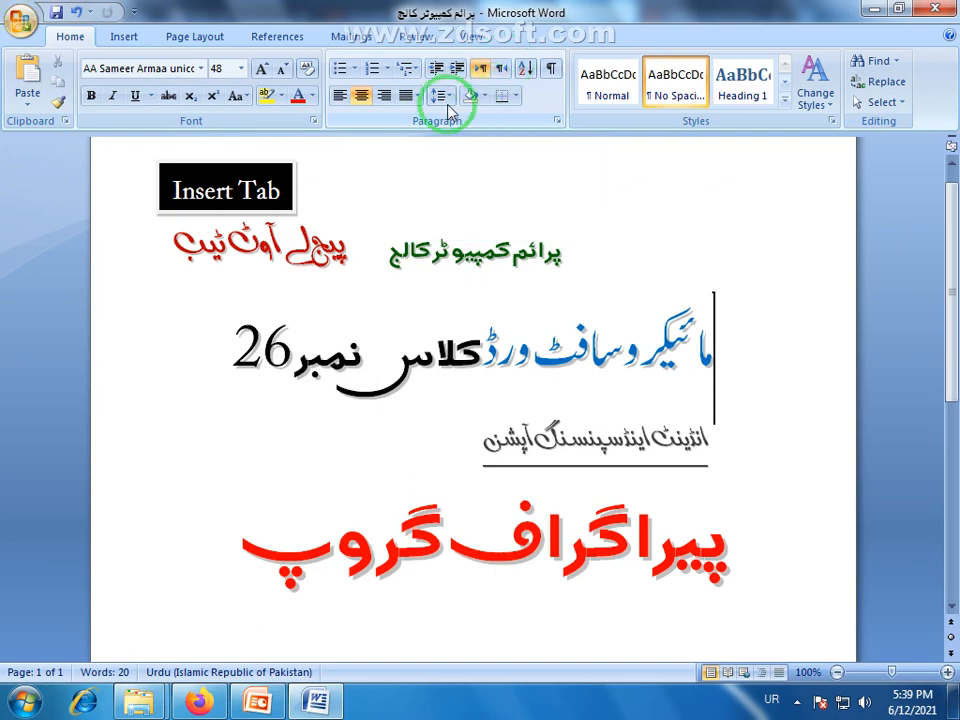
pyautogui.click(705, 540)
# Step: Open a new blank Word document from the desktop
pyautogui.press('super+d')
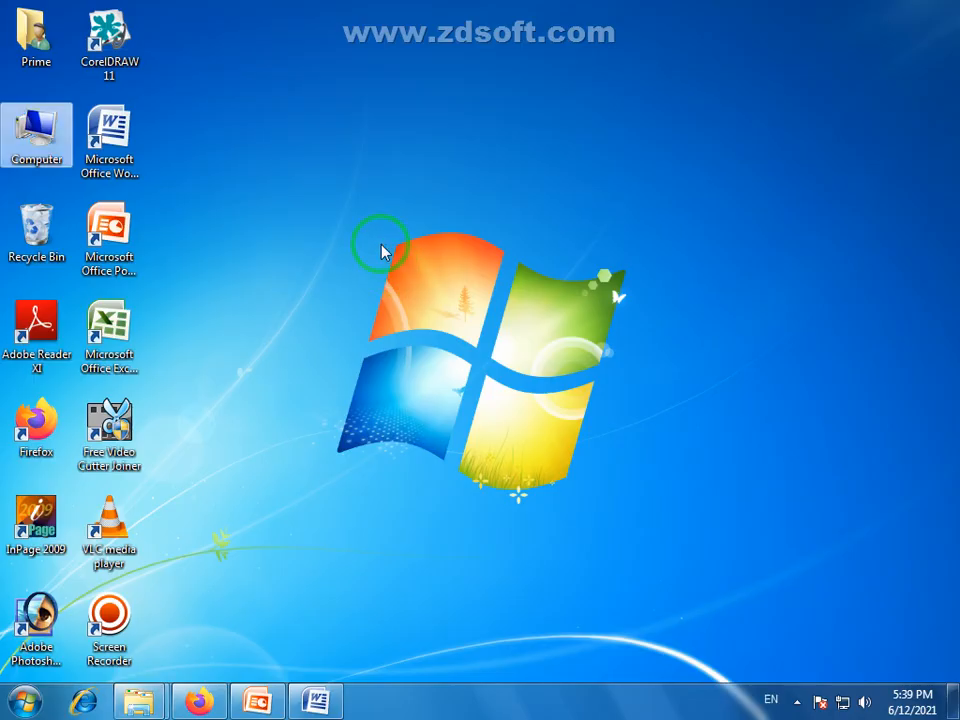
pyautogui.rightClick(370, 235)
pyautogui.click(385, 241)
pyautogui.doubleClick(109, 135)
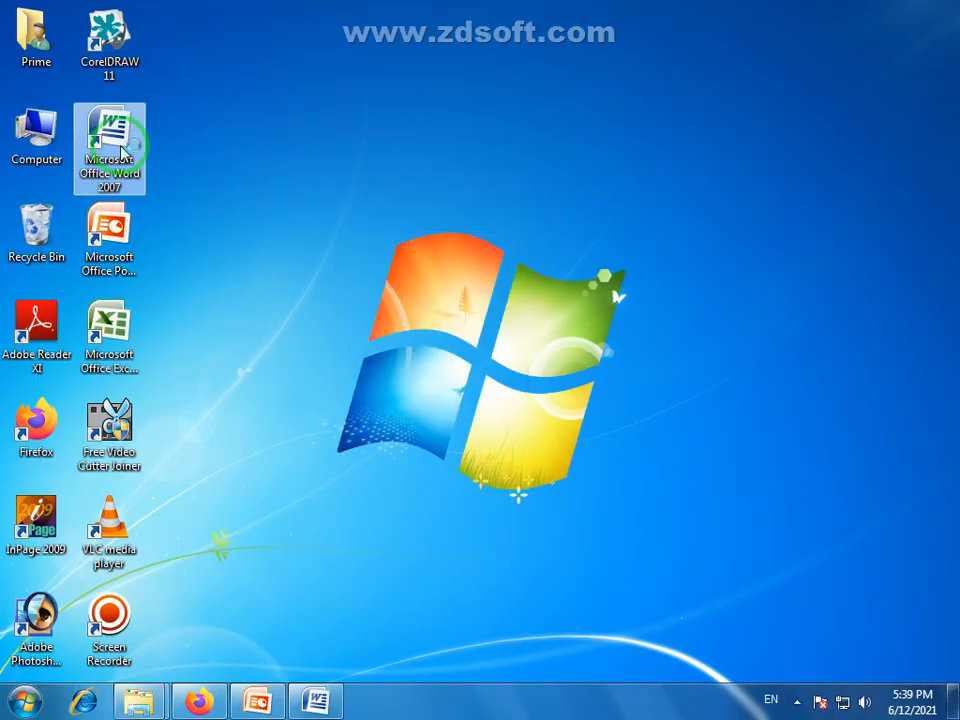
pyautogui.doubleClick(574, 110)
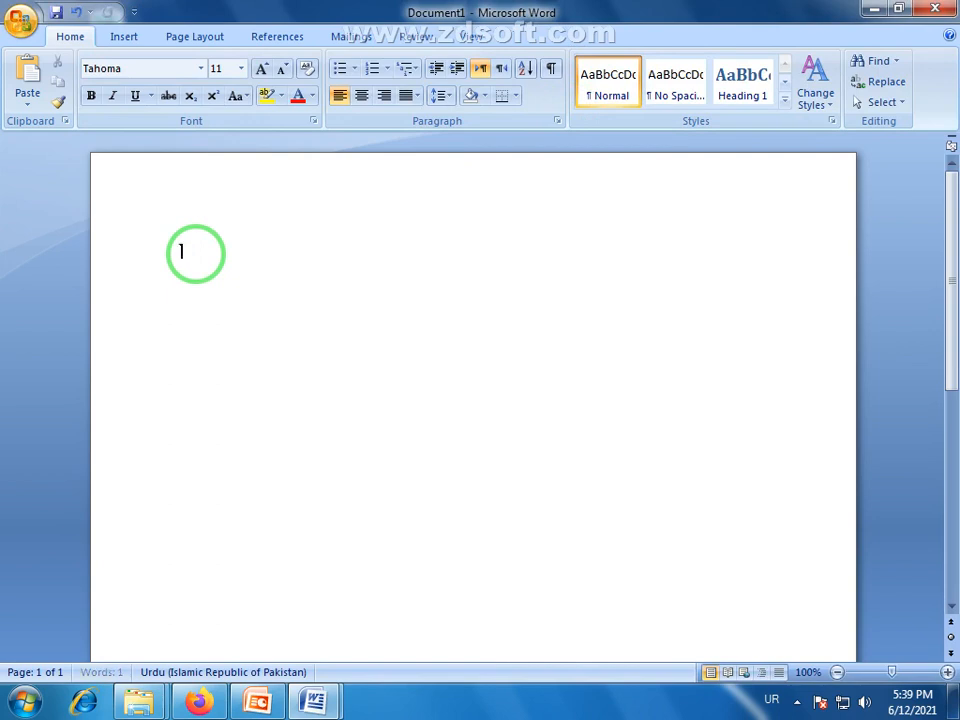
# Step: Switch the input language to English (United States) and generate two sample paragraphs with =rand(2,5)
pyautogui.click(771, 699)
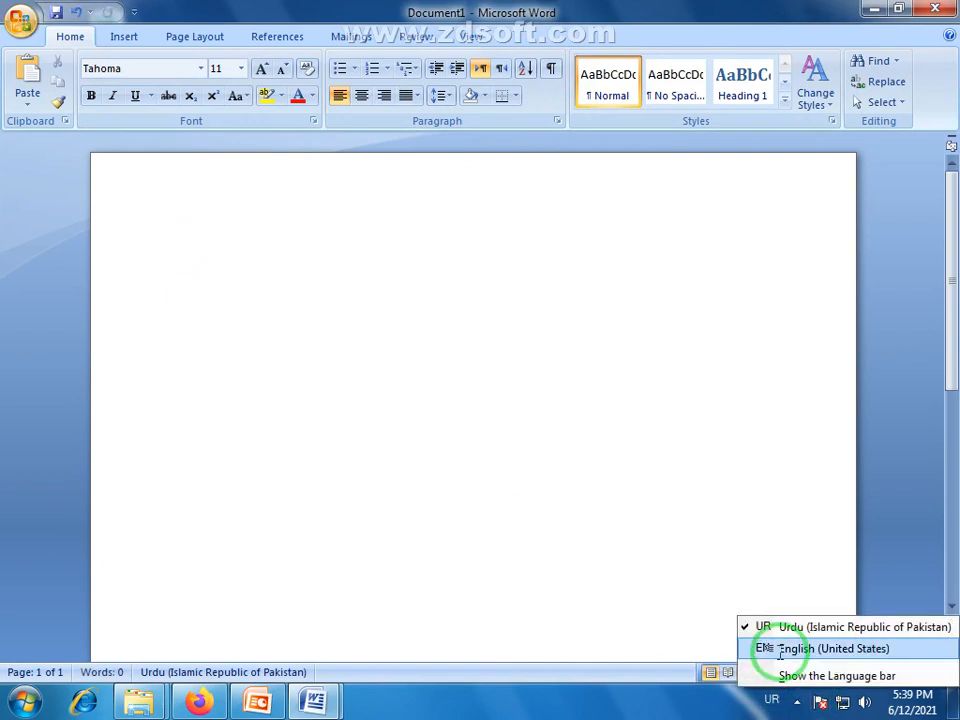
pyautogui.click(779, 651)
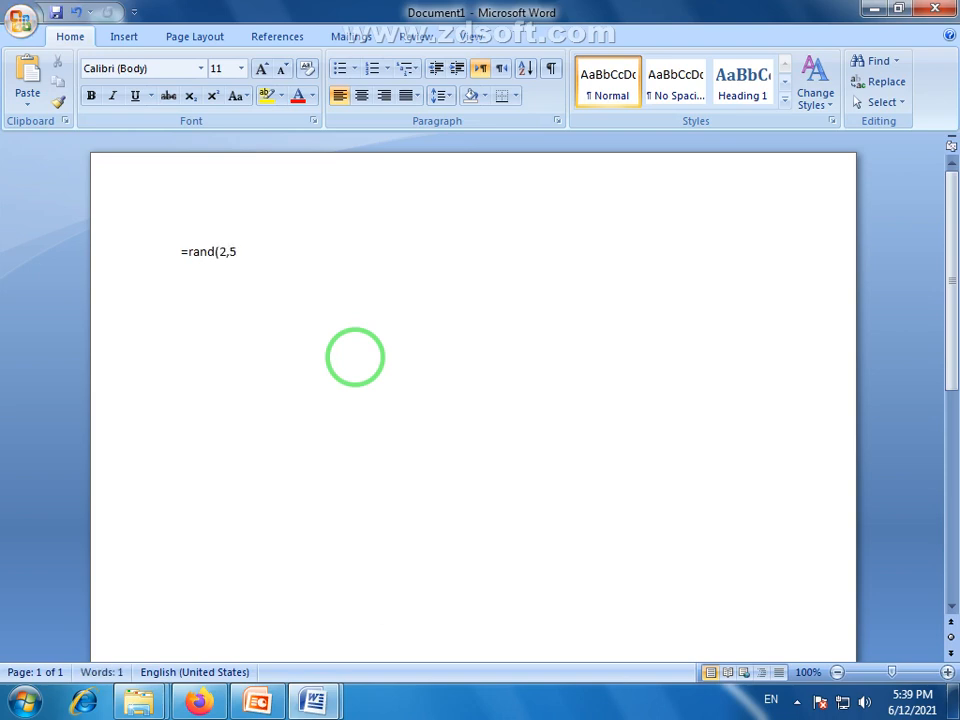
pyautogui.press('Return')
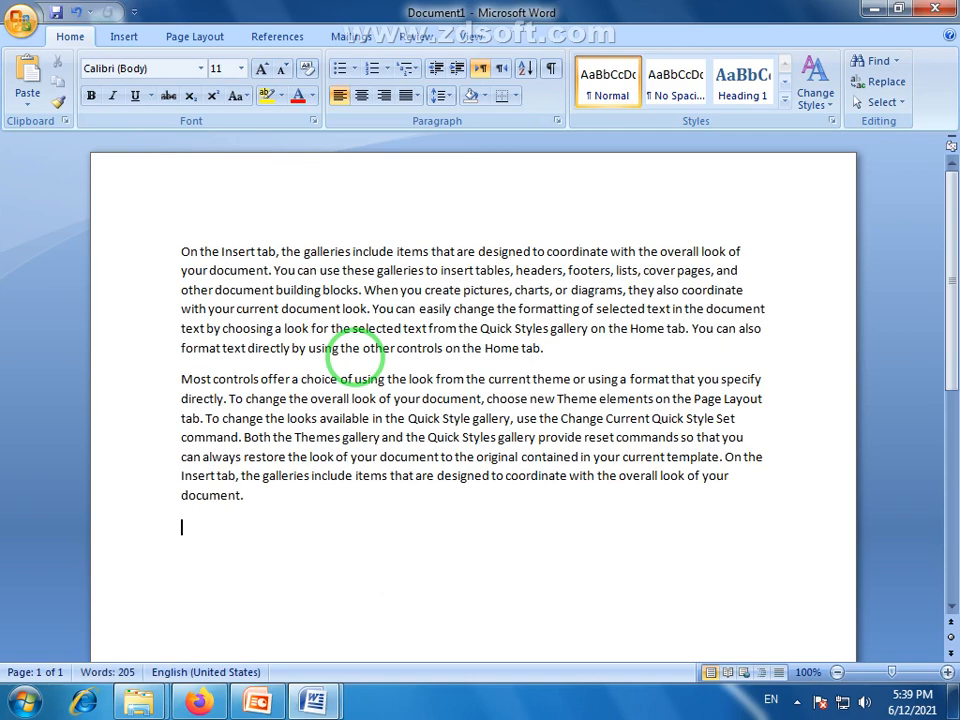
# Step: Enlarge the text of both paragraphs to 12 pt and justify it
pyautogui.click(214, 523)
pyautogui.moveTo(195, 529); pyautogui.dragTo(176, 242)
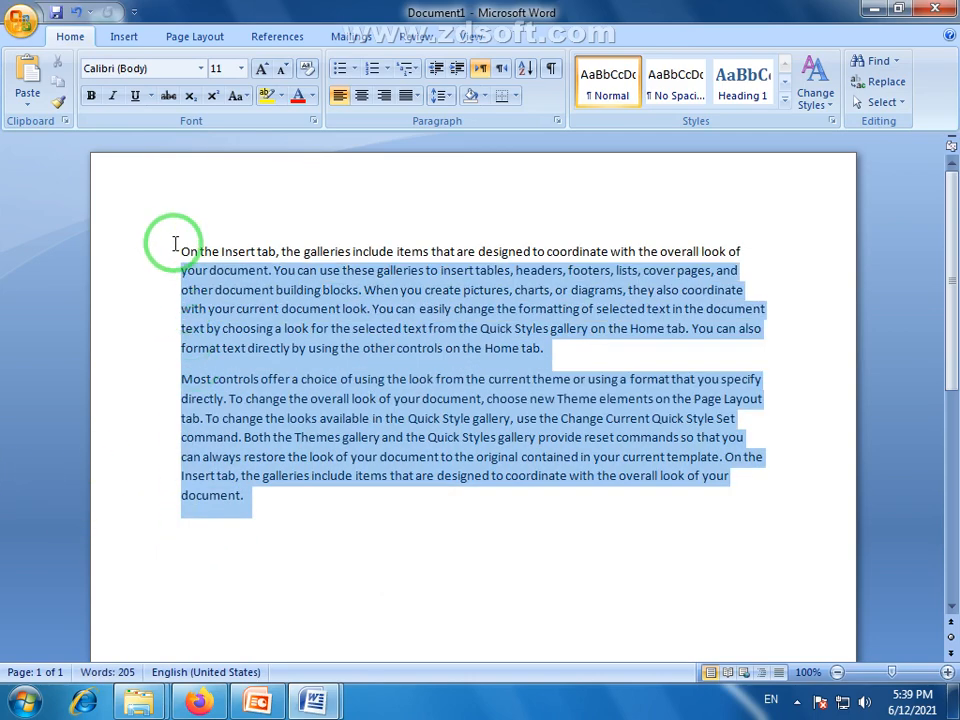
pyautogui.click(261, 68)
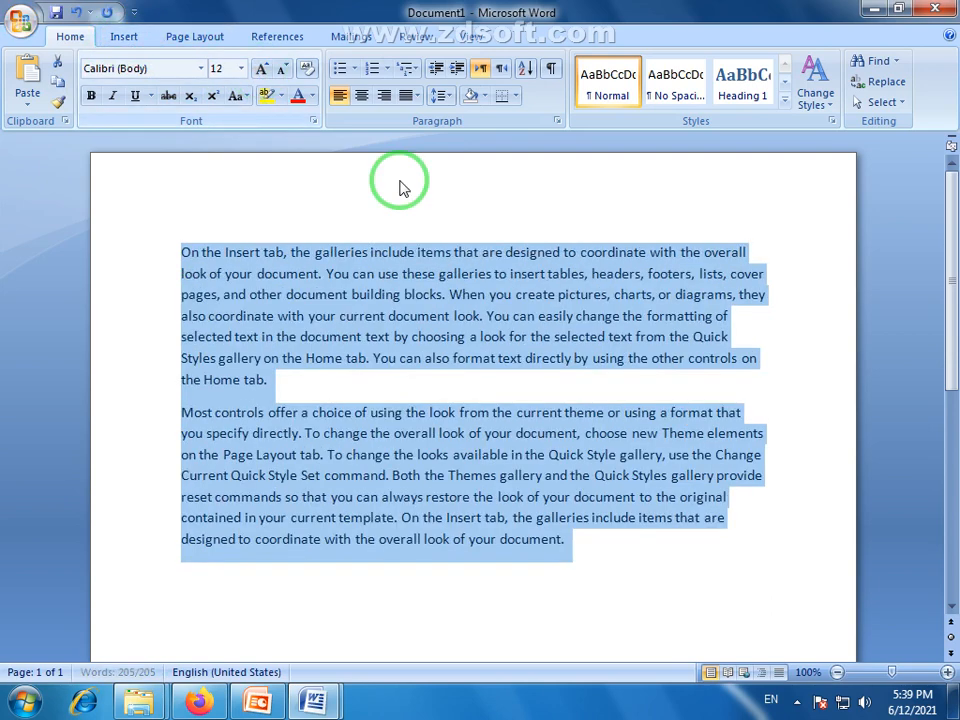
pyautogui.click(411, 95)
pyautogui.click(436, 120)
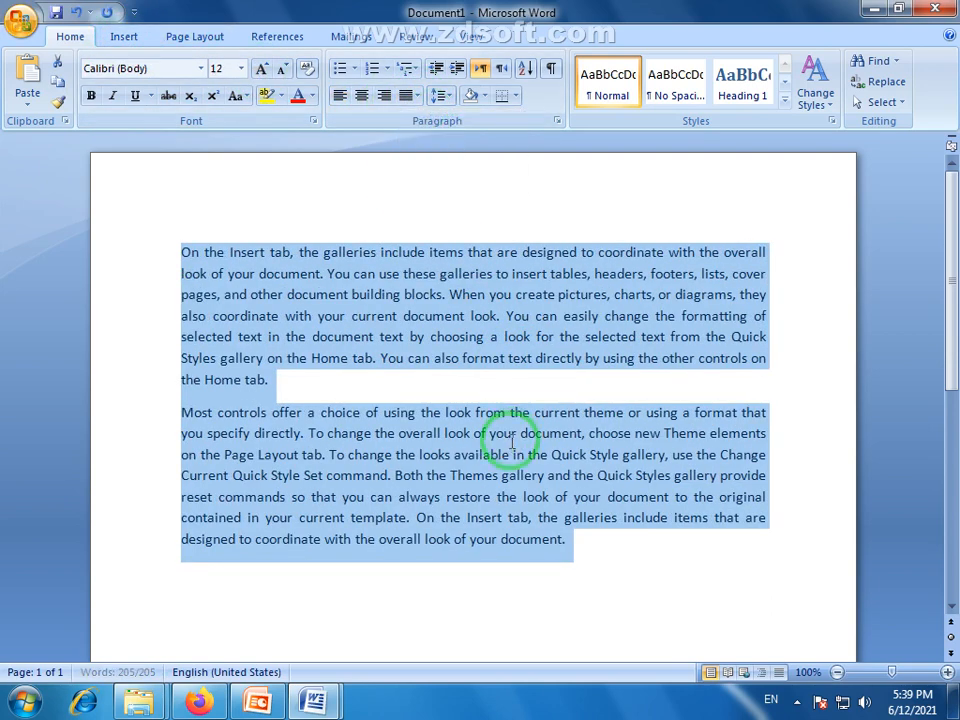
pyautogui.click(511, 434)
# Step: Increase the first paragraph's indent by one level to 0.5 inch and check its left indent value
pyautogui.click(122, 38)
pyautogui.click(195, 40)
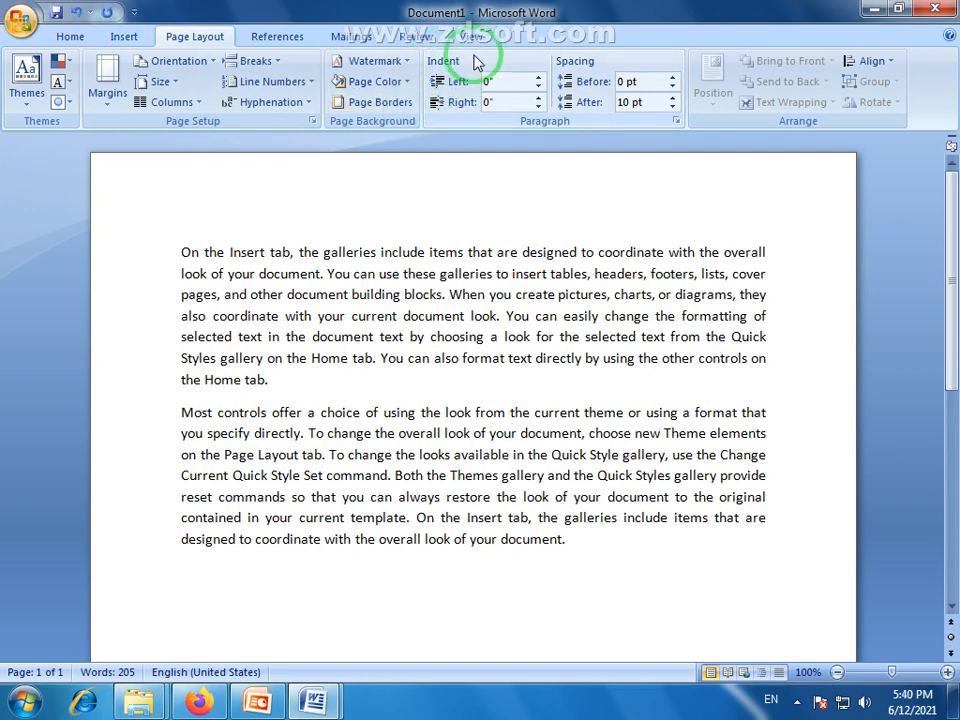
pyautogui.moveTo(281, 379); pyautogui.dragTo(189, 248)
pyautogui.click(255, 379)
pyautogui.moveTo(255, 379); pyautogui.dragTo(186, 252)
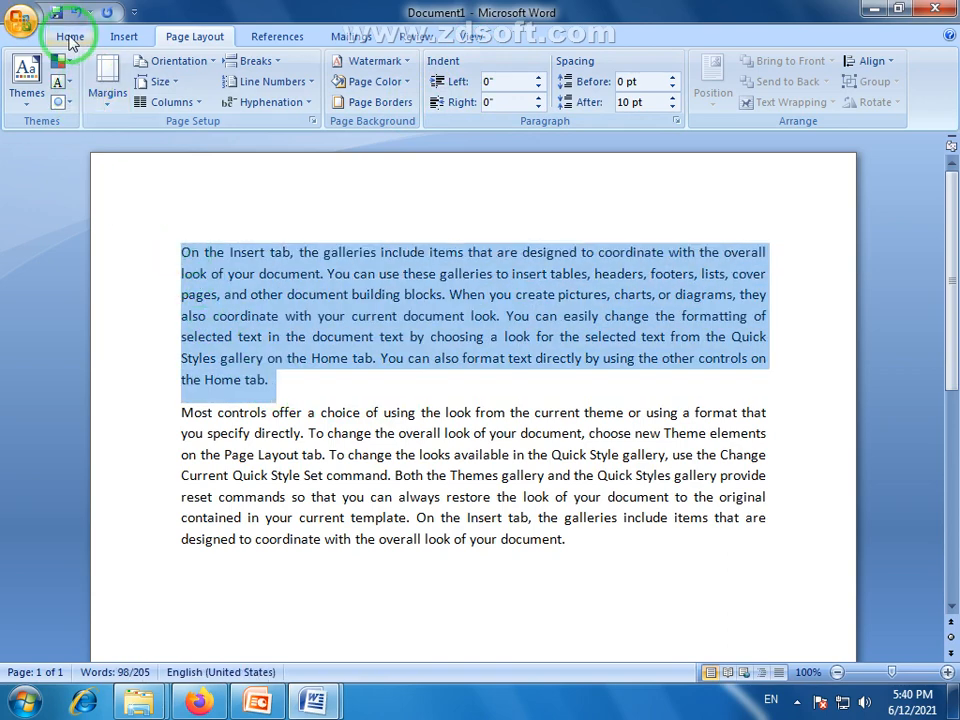
pyautogui.click(70, 38)
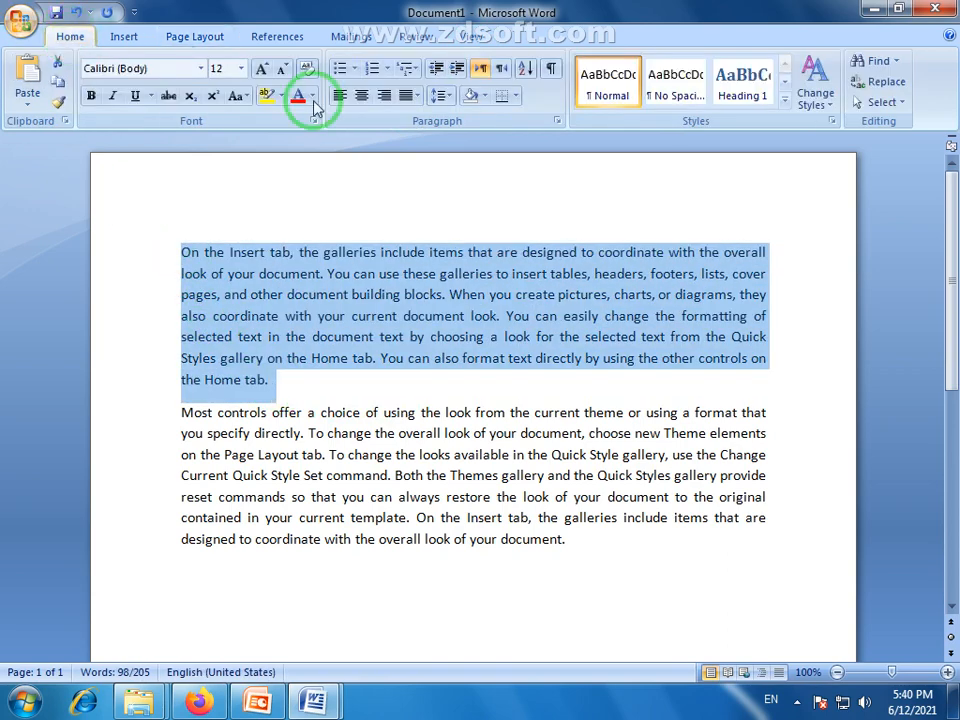
pyautogui.click(458, 69)
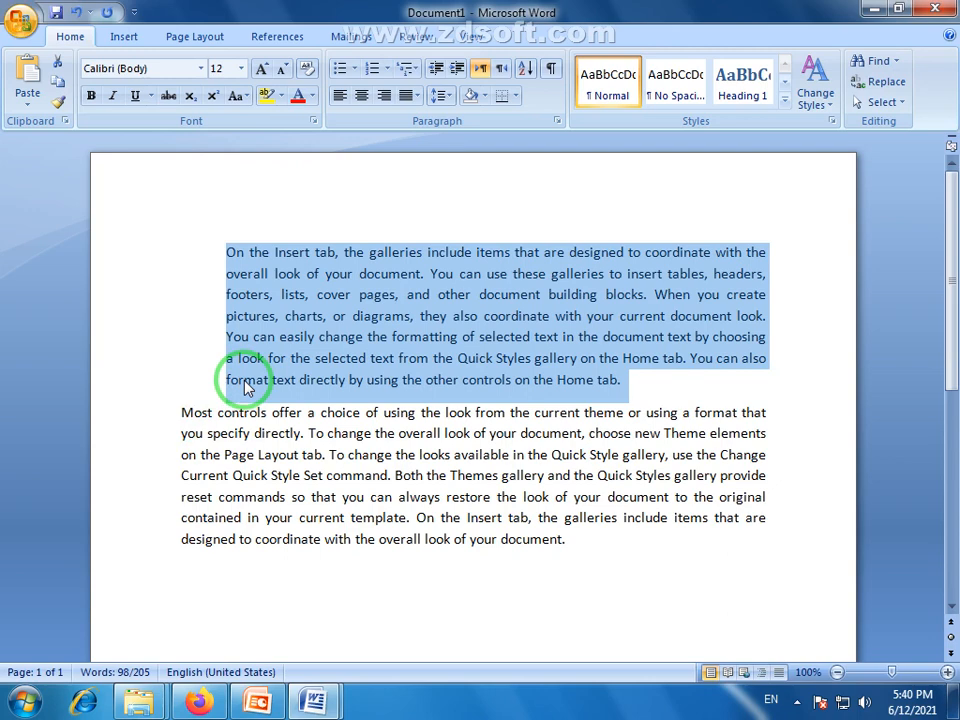
pyautogui.click(198, 38)
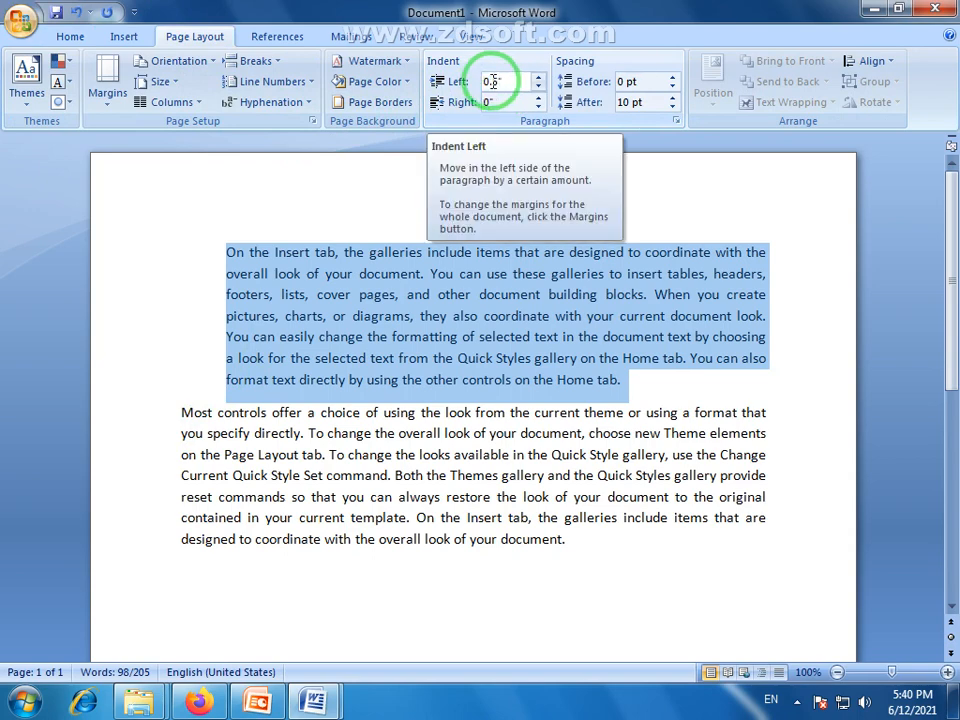
pyautogui.click(490, 83)
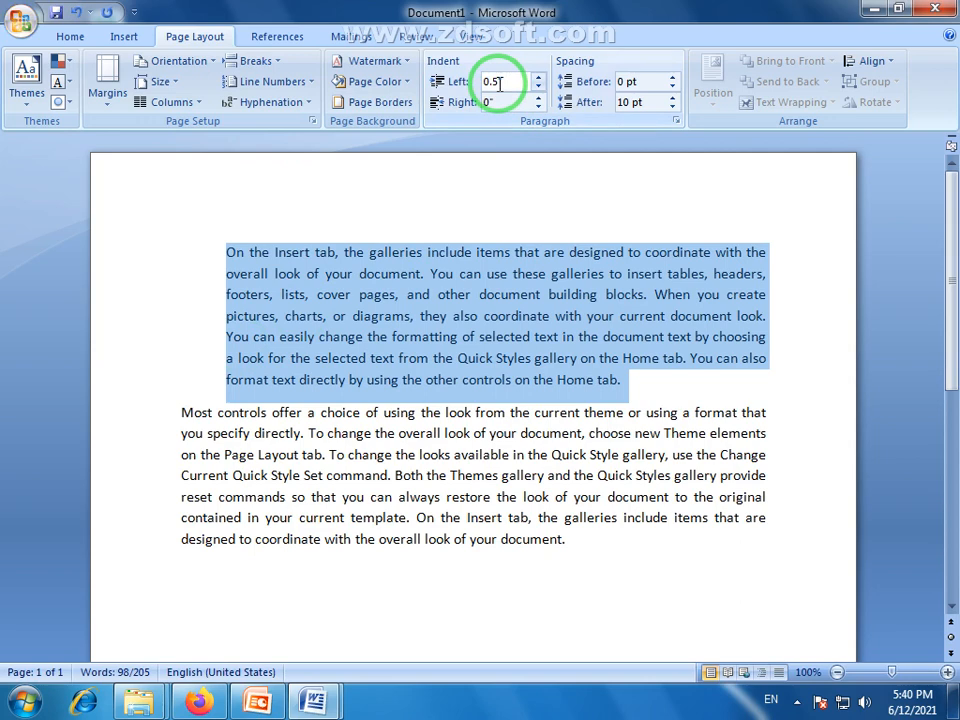
# Step: Increase the first paragraph's indent by another level to 1 inch and check the left indent value
pyautogui.click(66, 37)
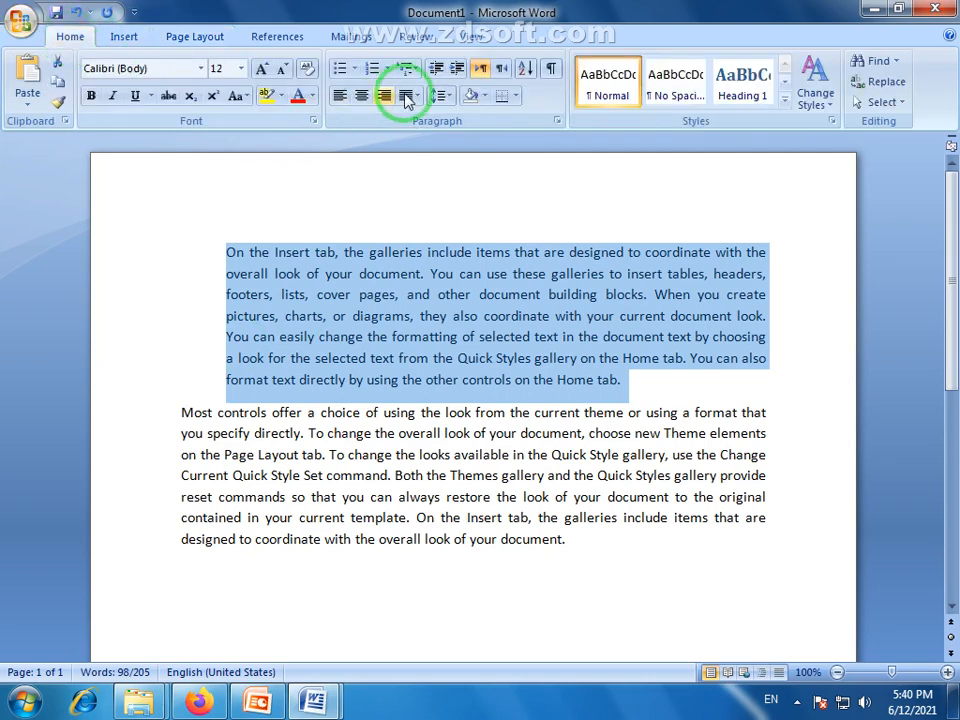
pyautogui.click(457, 70)
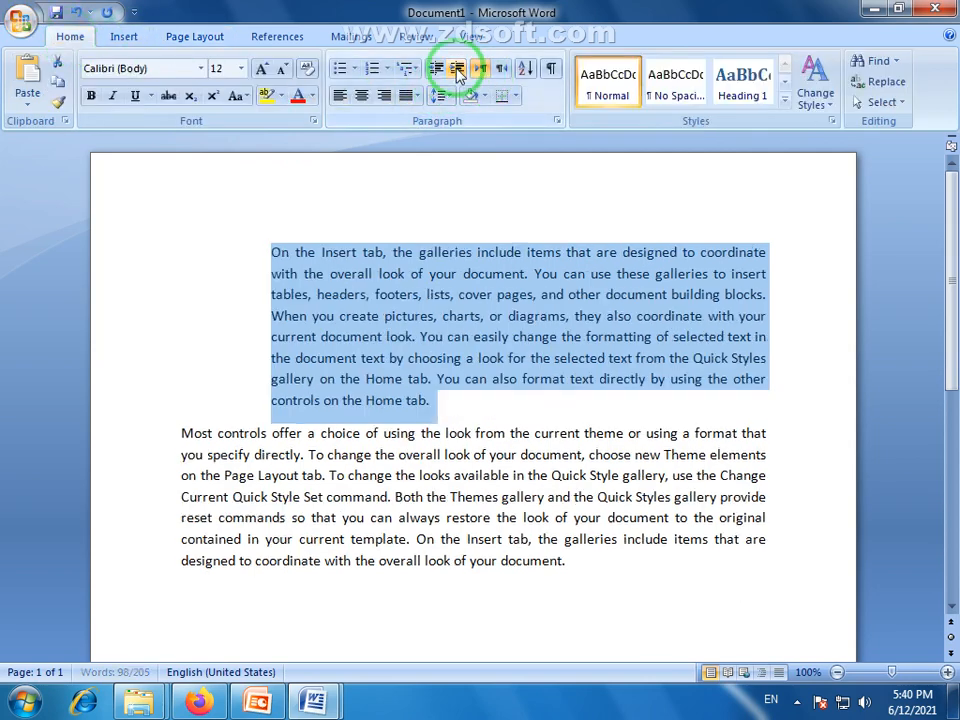
pyautogui.click(203, 38)
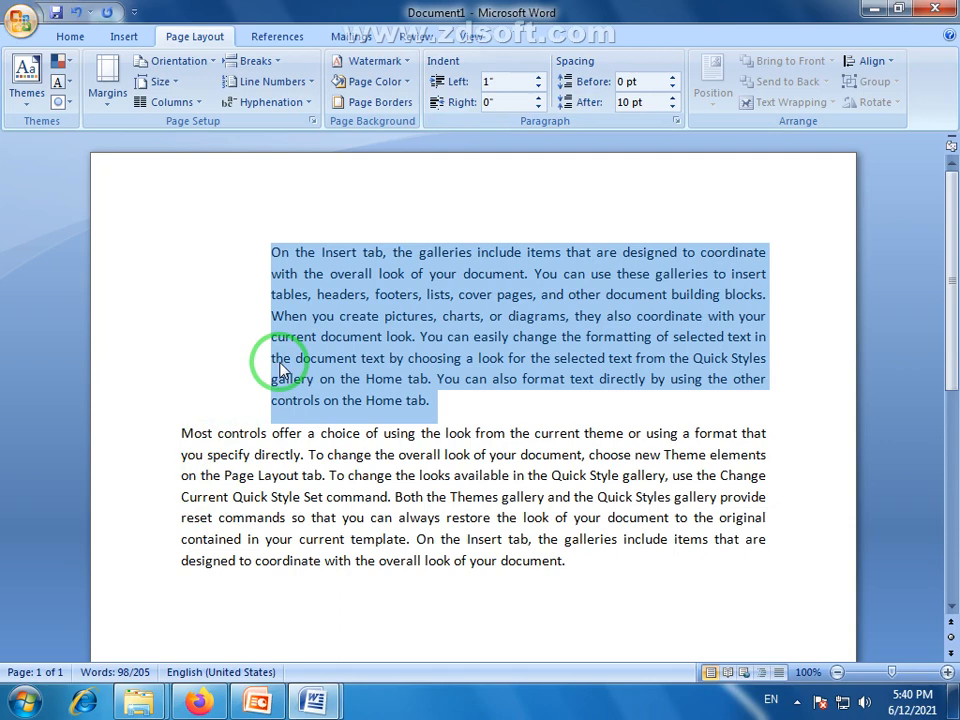
pyautogui.click(76, 40)
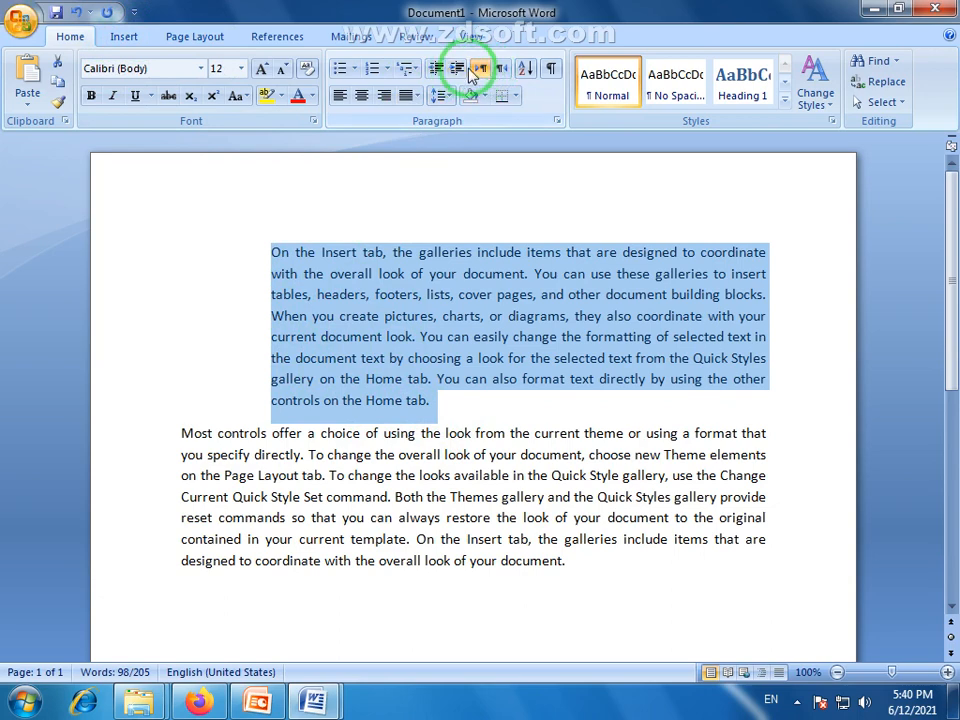
pyautogui.click(195, 36)
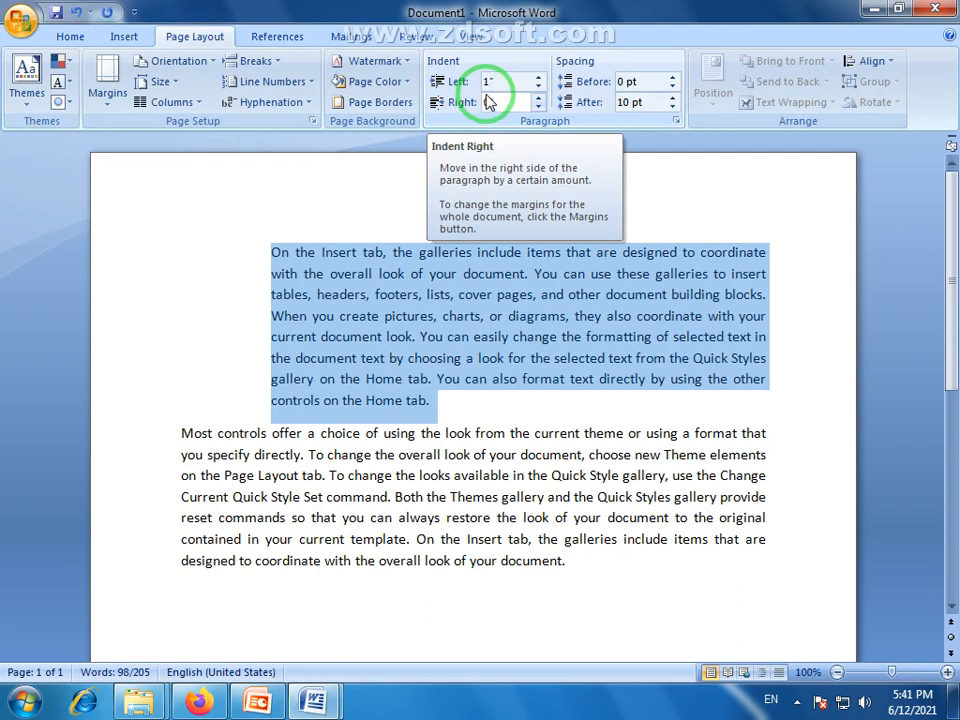
# Step: Reduce the first paragraph's left indent stepwise to 0 inch
pyautogui.click(539, 87)
pyautogui.click(539, 87)
pyautogui.click(539, 87)
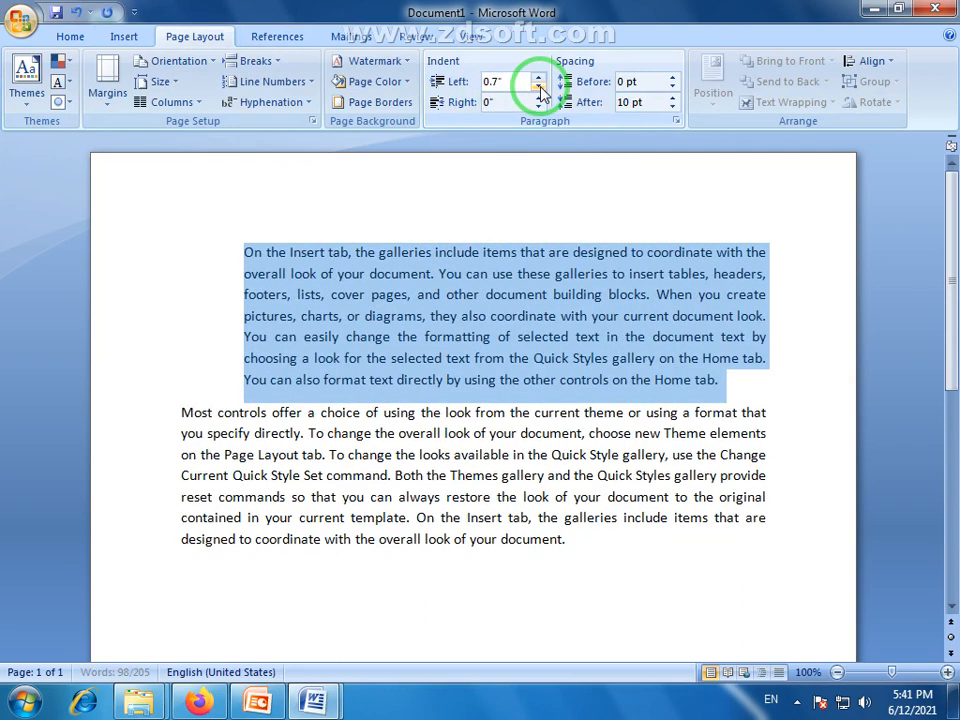
pyautogui.click(539, 87)
pyautogui.click(539, 87)
pyautogui.click(539, 87)
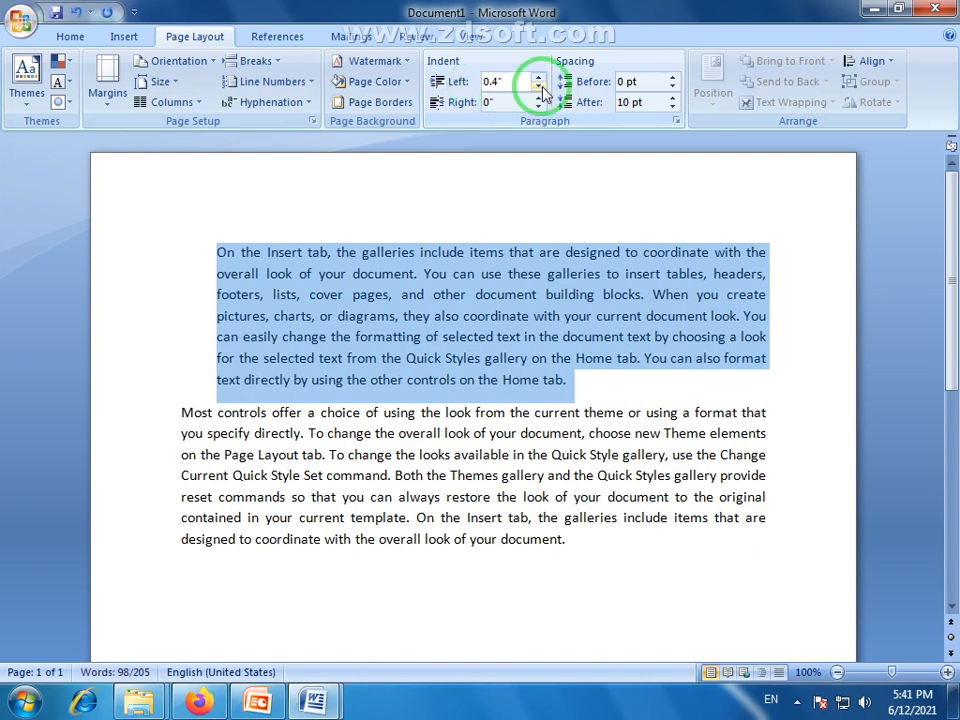
pyautogui.click(539, 87)
pyautogui.click(539, 87)
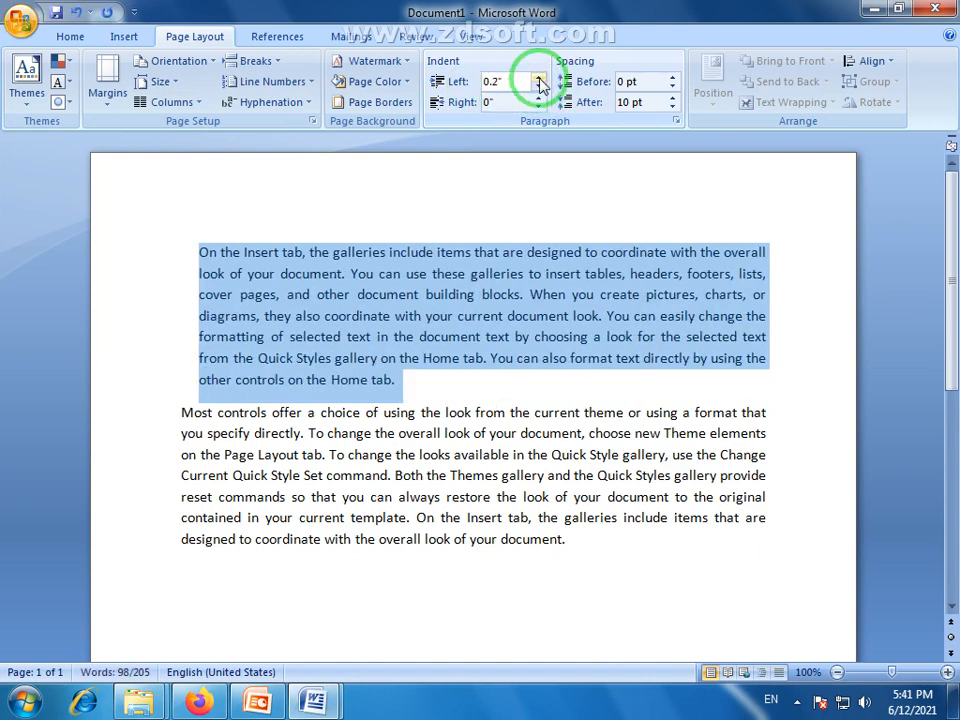
pyautogui.click(539, 79)
pyautogui.click(539, 87)
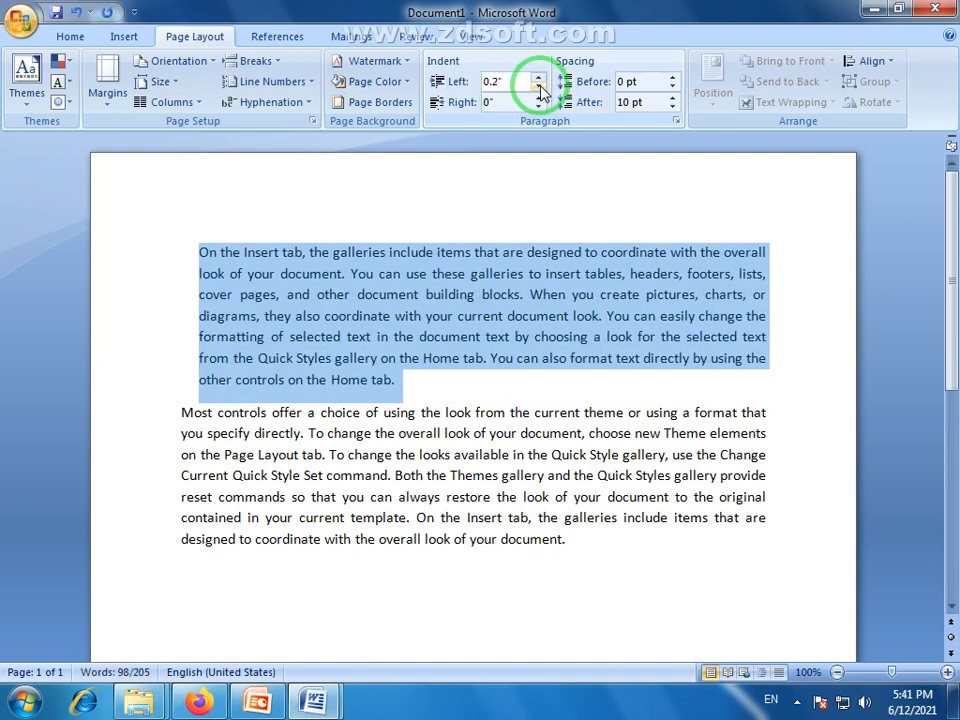
pyautogui.click(539, 87)
pyautogui.click(539, 87)
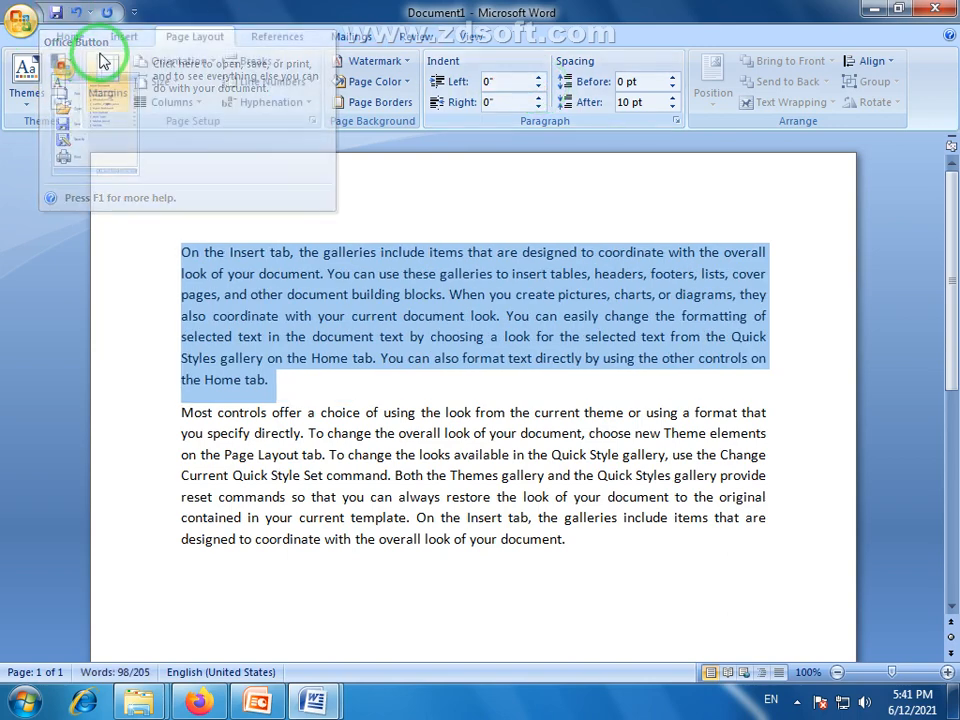
# Step: Set the first paragraph's right indent to -0.6 inch so it extends past the right margin
pyautogui.click(538, 108)
pyautogui.click(538, 108)
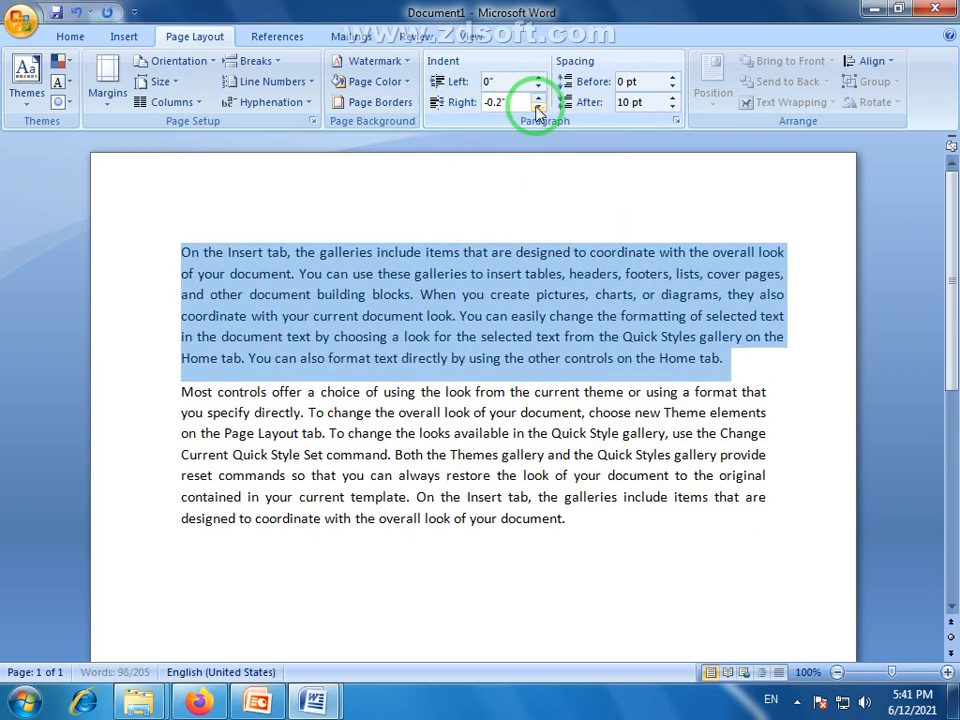
pyautogui.click(538, 108)
pyautogui.click(538, 108)
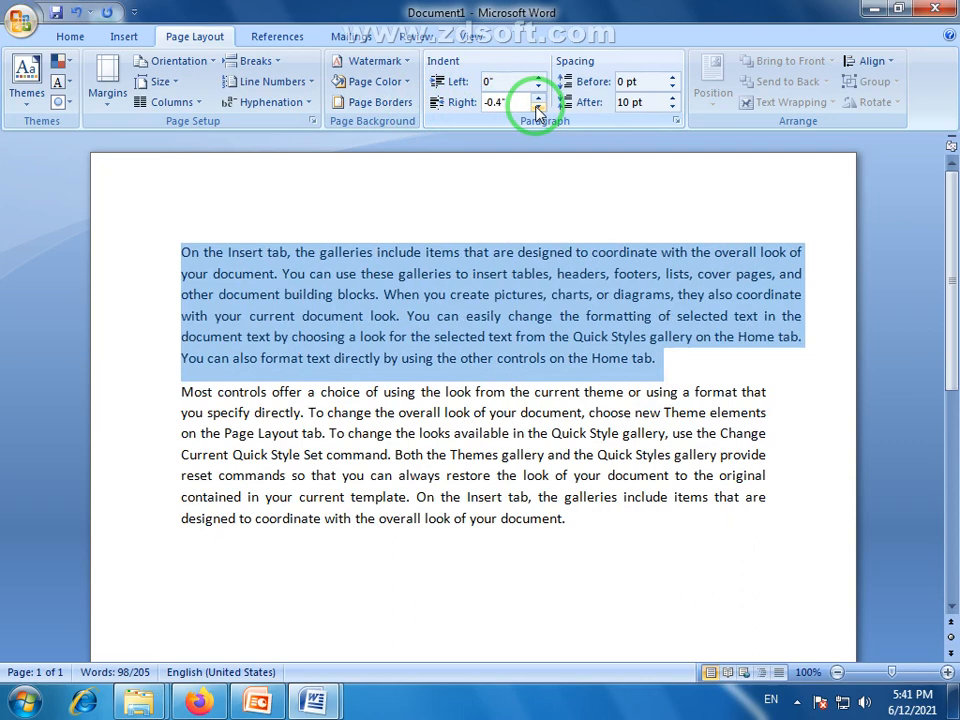
pyautogui.click(538, 108)
pyautogui.click(538, 108)
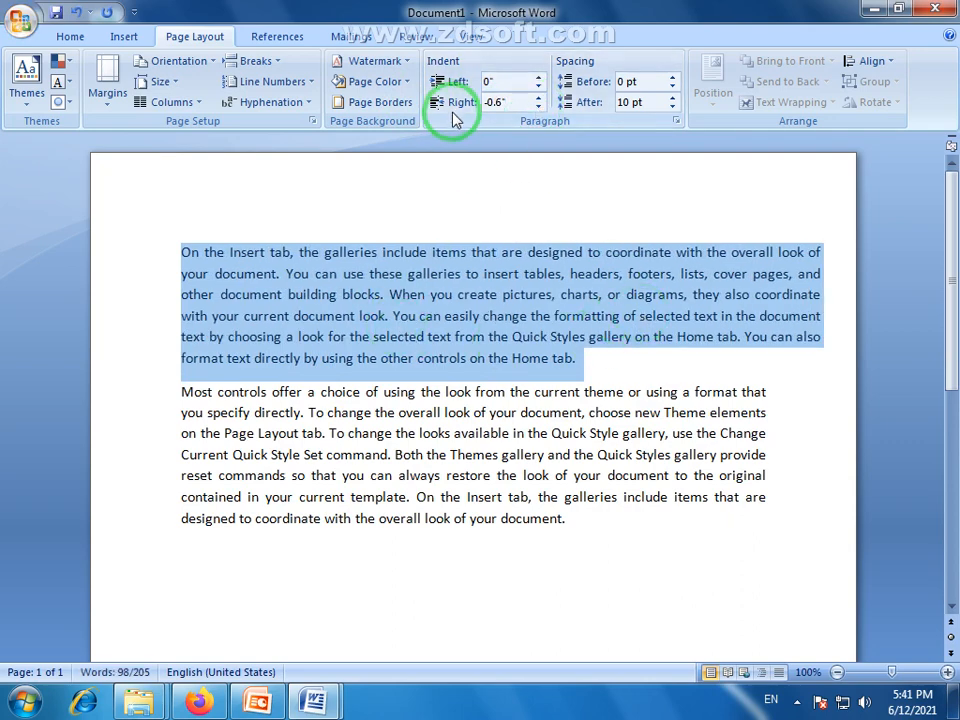
# Step: Set the first paragraph's left indent to -0.5 inch so it extends past the left margin
pyautogui.click(538, 87)
pyautogui.click(538, 87)
pyautogui.click(538, 87)
pyautogui.click(538, 87)
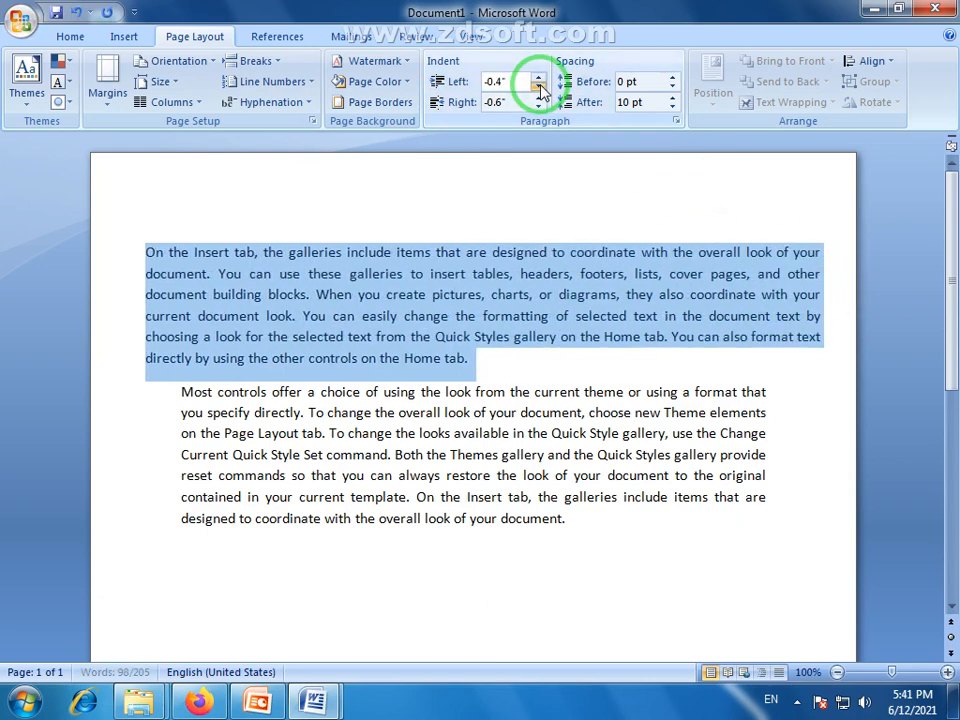
pyautogui.click(538, 87)
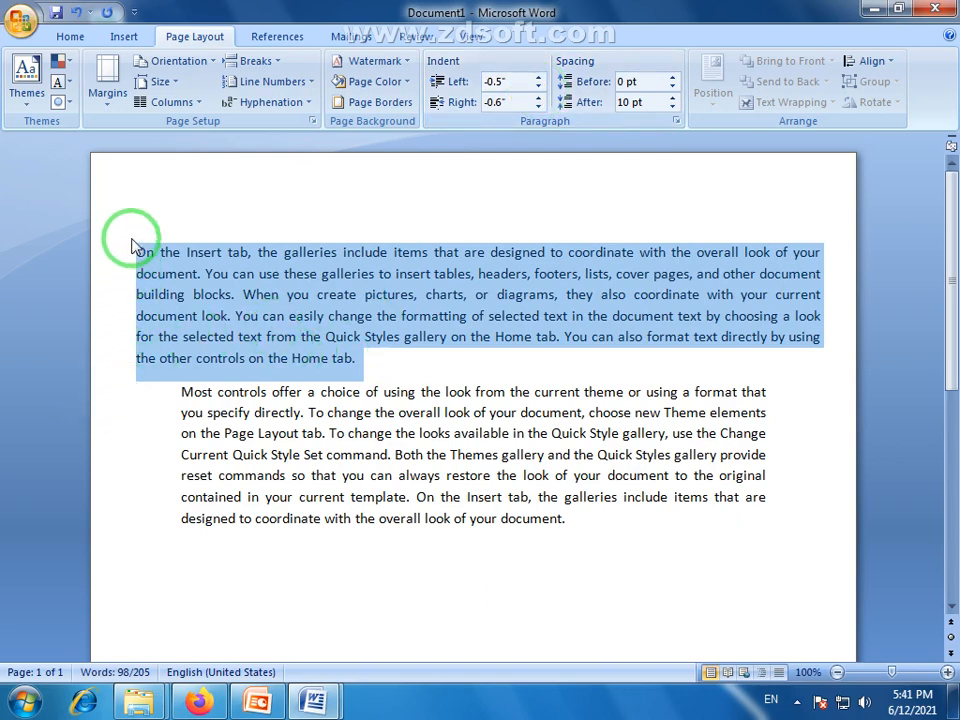
# Step: Deselect the first paragraph's text and reset the paragraph's right indent to 0 inch
pyautogui.click(405, 370)
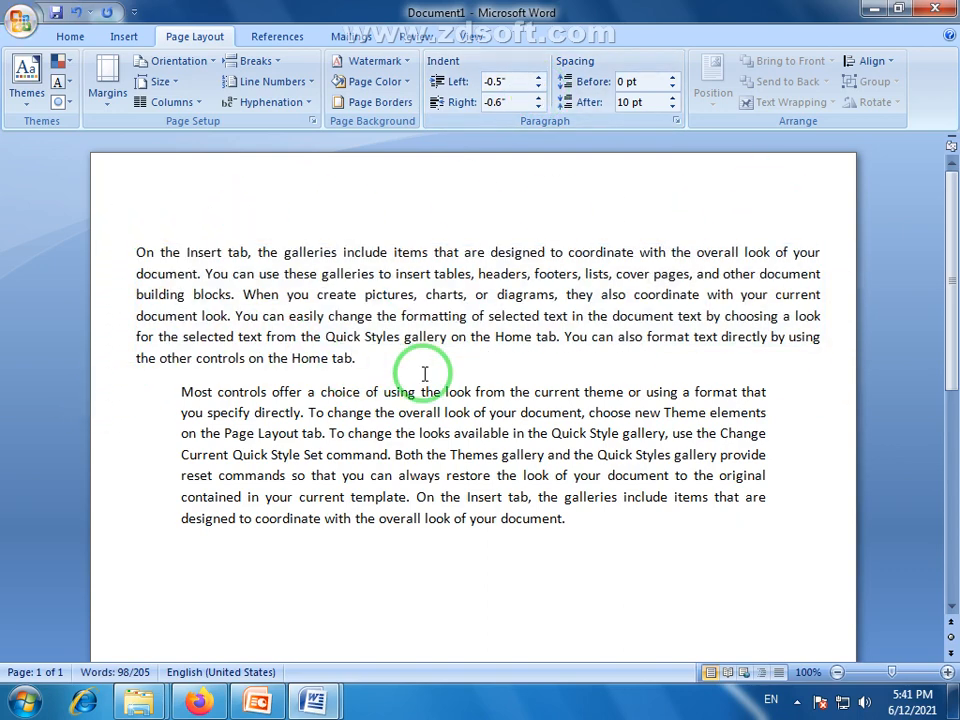
pyautogui.click(539, 107)
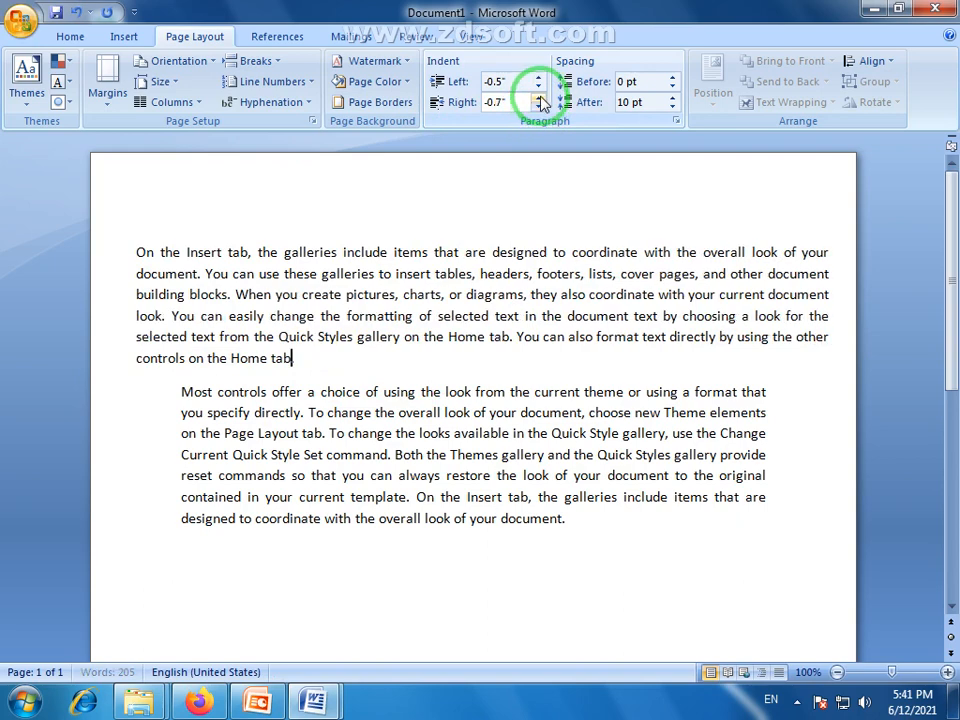
pyautogui.click(540, 98)
pyautogui.click(540, 98)
pyautogui.click(540, 98)
pyautogui.click(540, 98)
pyautogui.click(540, 98)
pyautogui.click(540, 98)
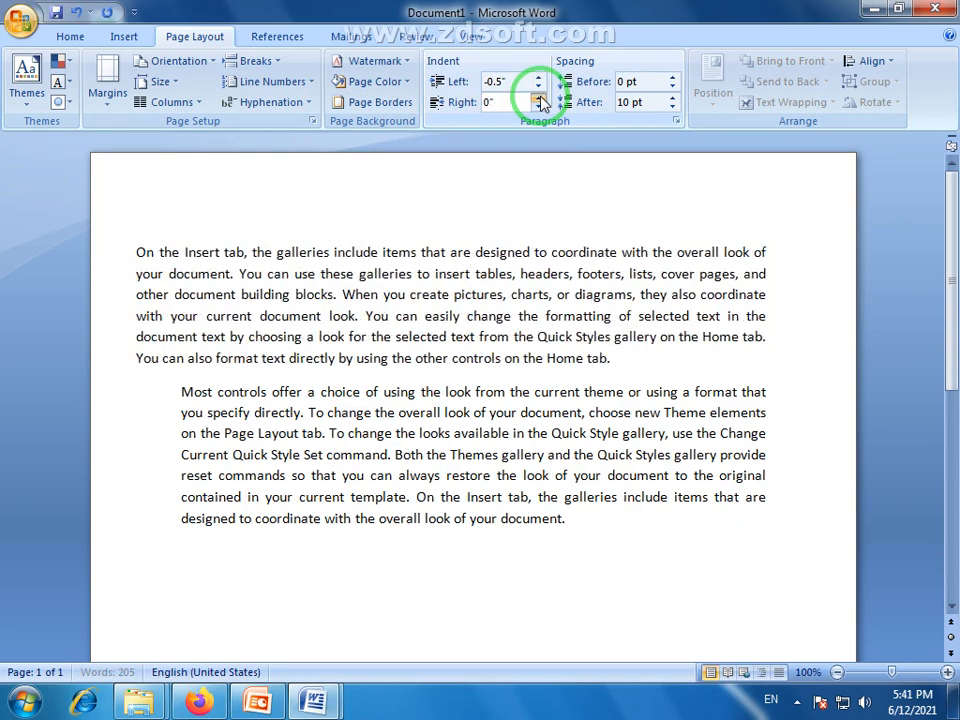
pyautogui.click(540, 98)
# Step: Lower the first paragraph's left indent to -0.7 inch and bring it back to 0 inch
pyautogui.click(539, 88)
pyautogui.click(539, 88)
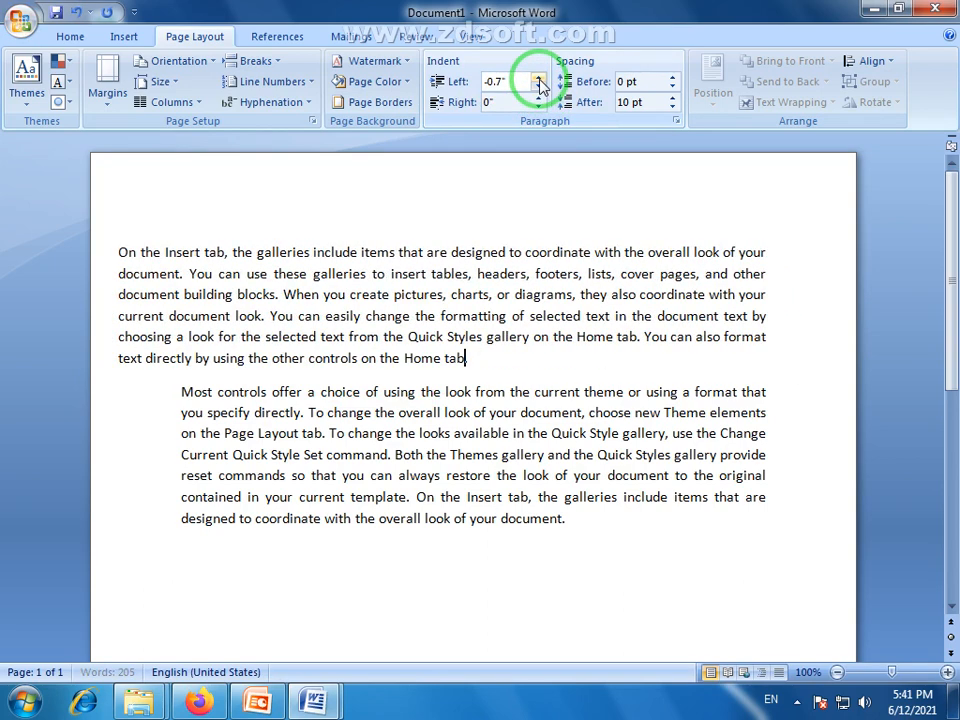
pyautogui.click(539, 77)
pyautogui.click(539, 77)
pyautogui.click(539, 78)
pyautogui.click(539, 78)
pyautogui.click(539, 78)
pyautogui.click(539, 78)
pyautogui.click(539, 78)
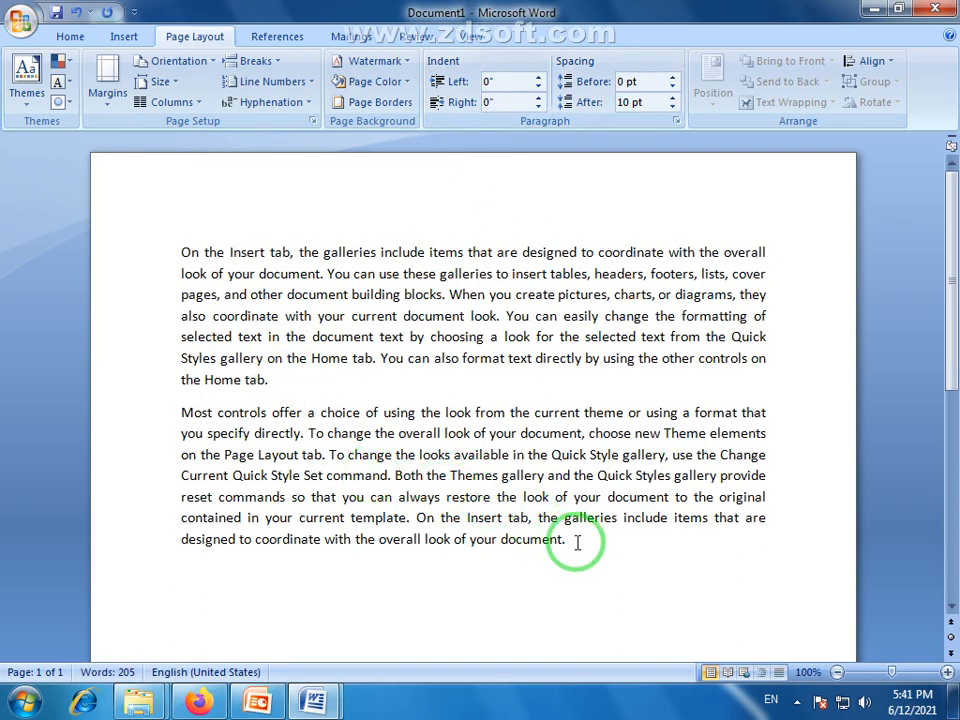
# Step: Raise the second paragraph's left indent slightly, return it to 0 inch and deselect the text
pyautogui.moveTo(576, 540); pyautogui.dragTo(183, 407)
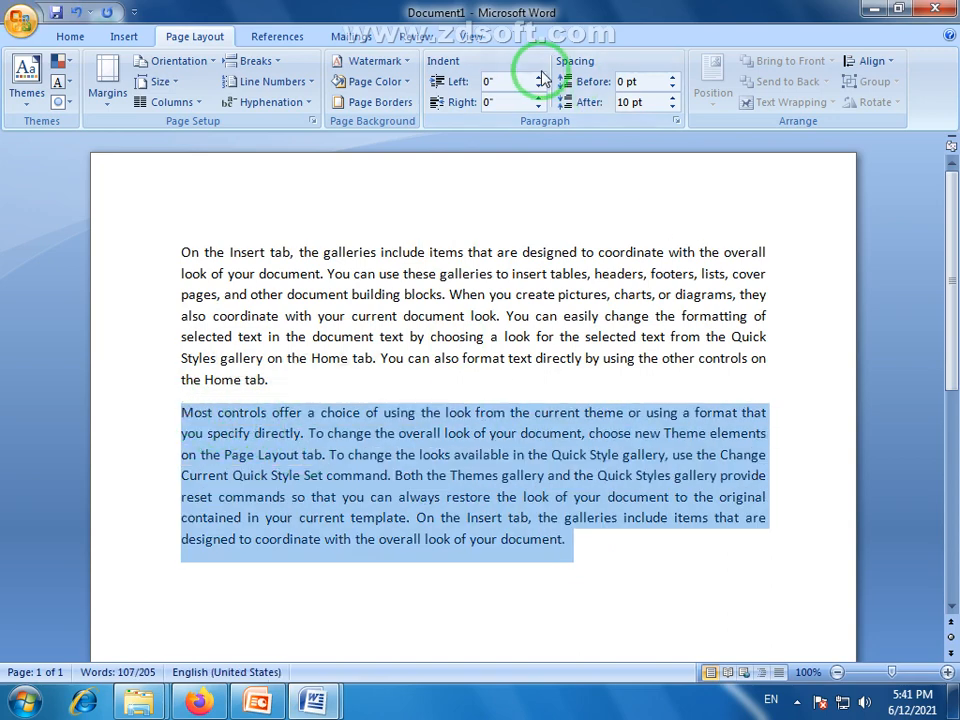
pyautogui.click(538, 78)
pyautogui.click(539, 91)
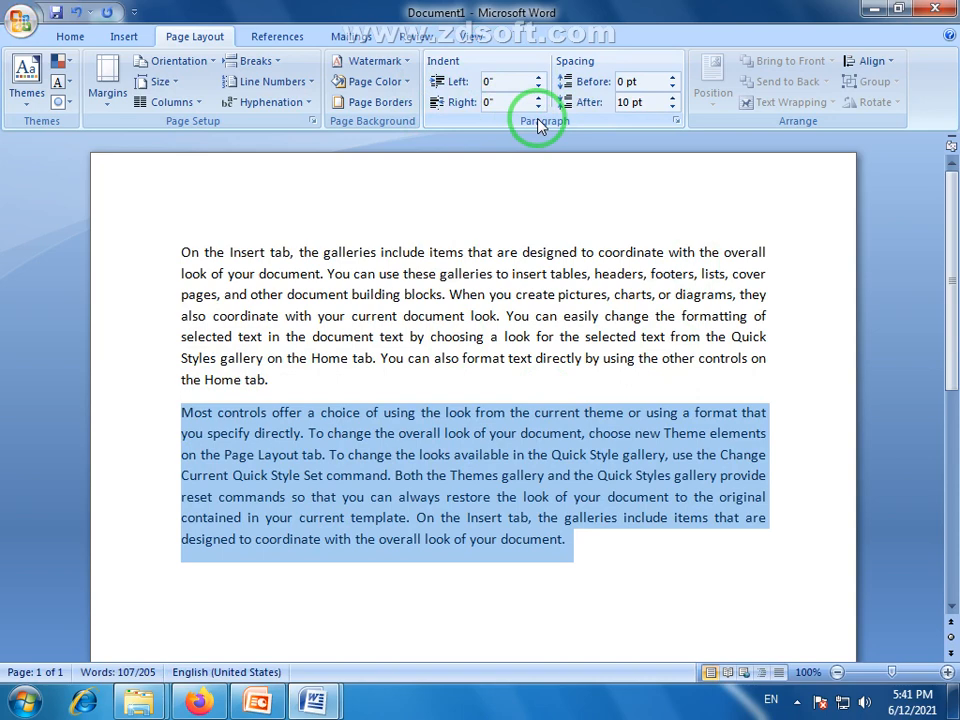
pyautogui.click(561, 300)
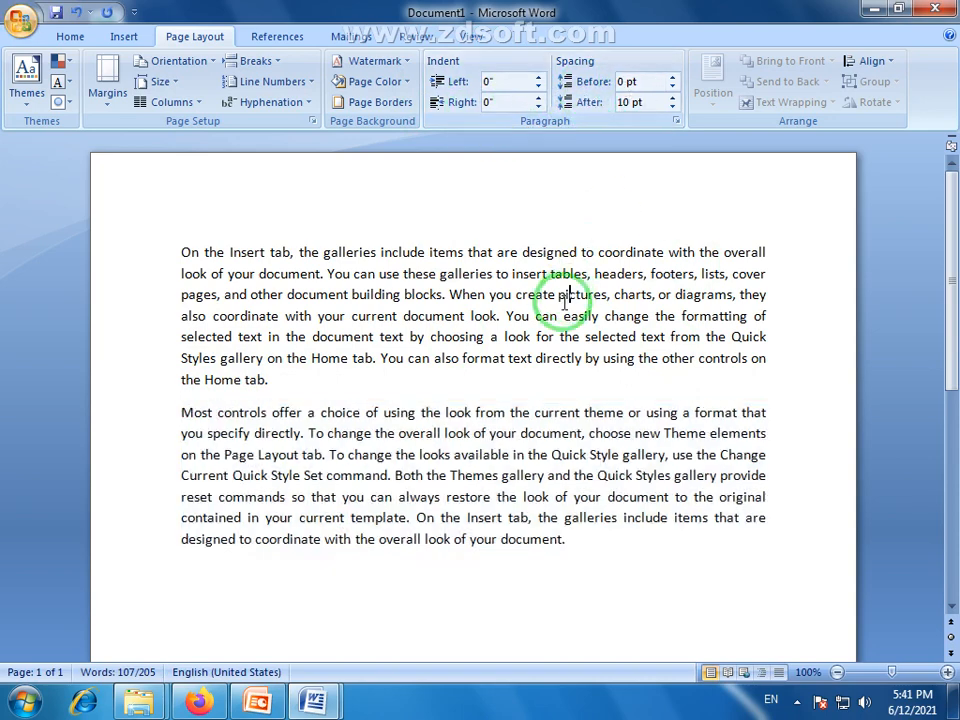
pyautogui.moveTo(282, 379); pyautogui.dragTo(178, 250)
pyautogui.click(311, 337)
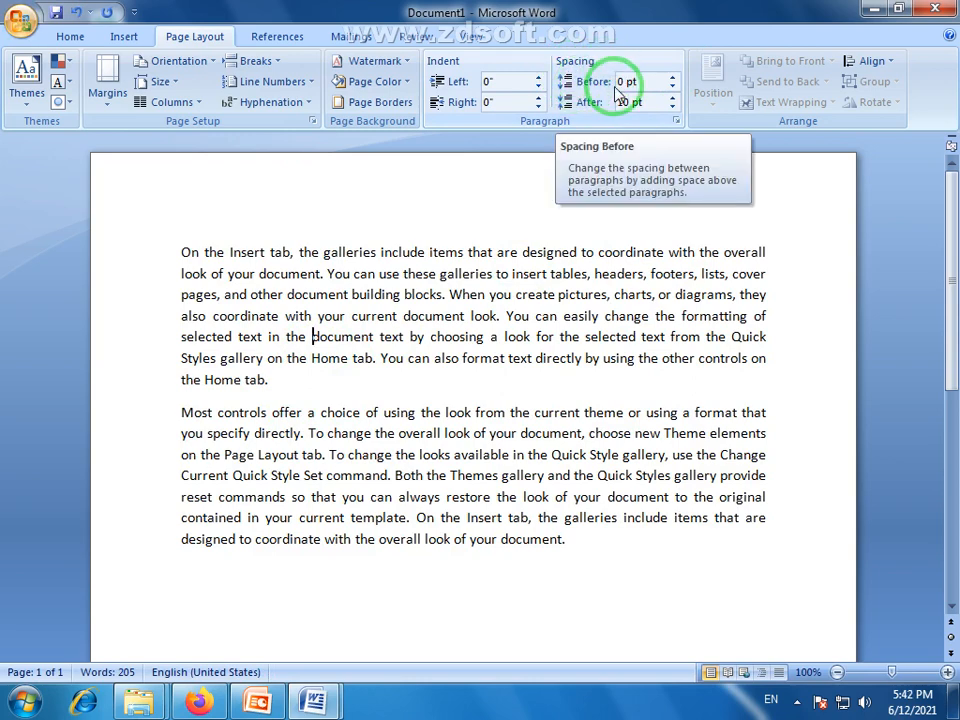
pyautogui.moveTo(285, 388); pyautogui.dragTo(184, 244)
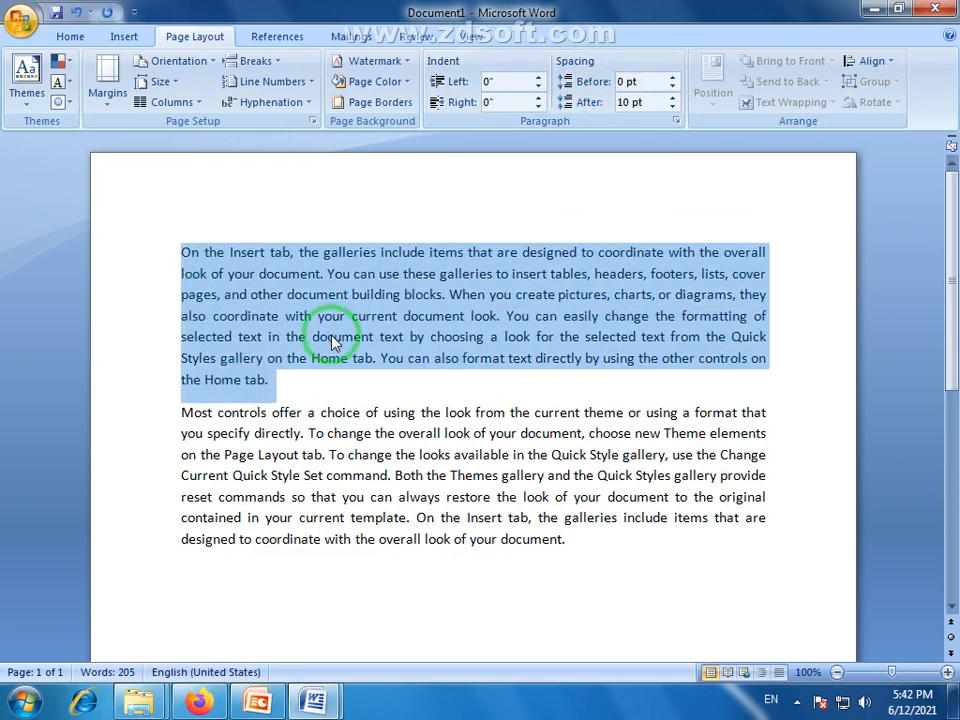
# Step: Set the spacing before the second paragraph to 54 pt and deselect its text
pyautogui.moveTo(178, 403); pyautogui.dragTo(549, 540)
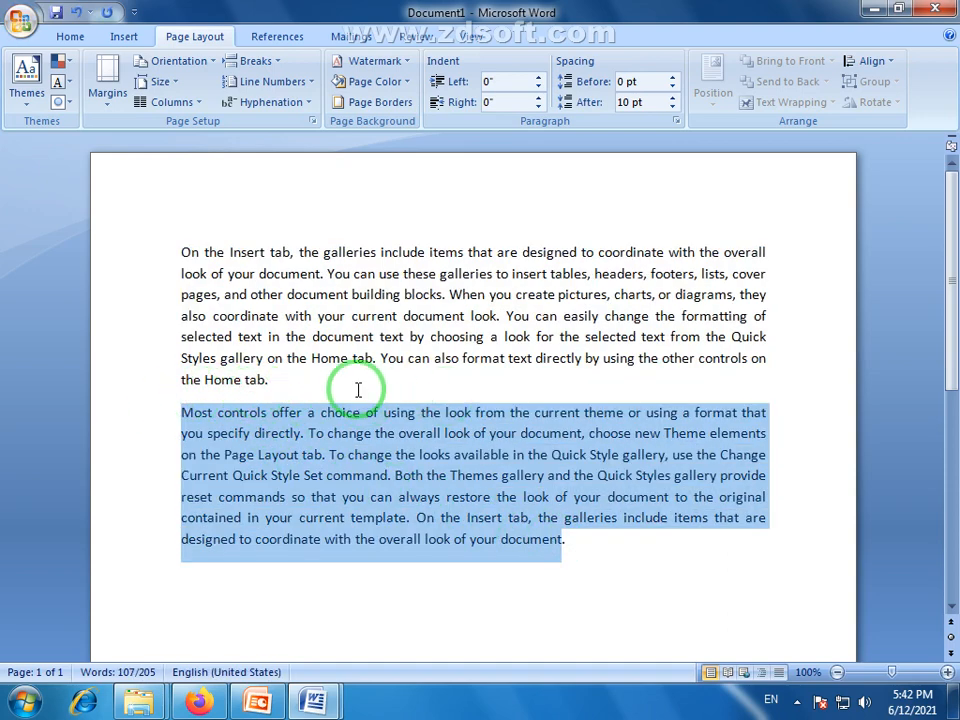
pyautogui.click(673, 77)
pyautogui.click(673, 77)
pyautogui.click(673, 77)
pyautogui.click(673, 77)
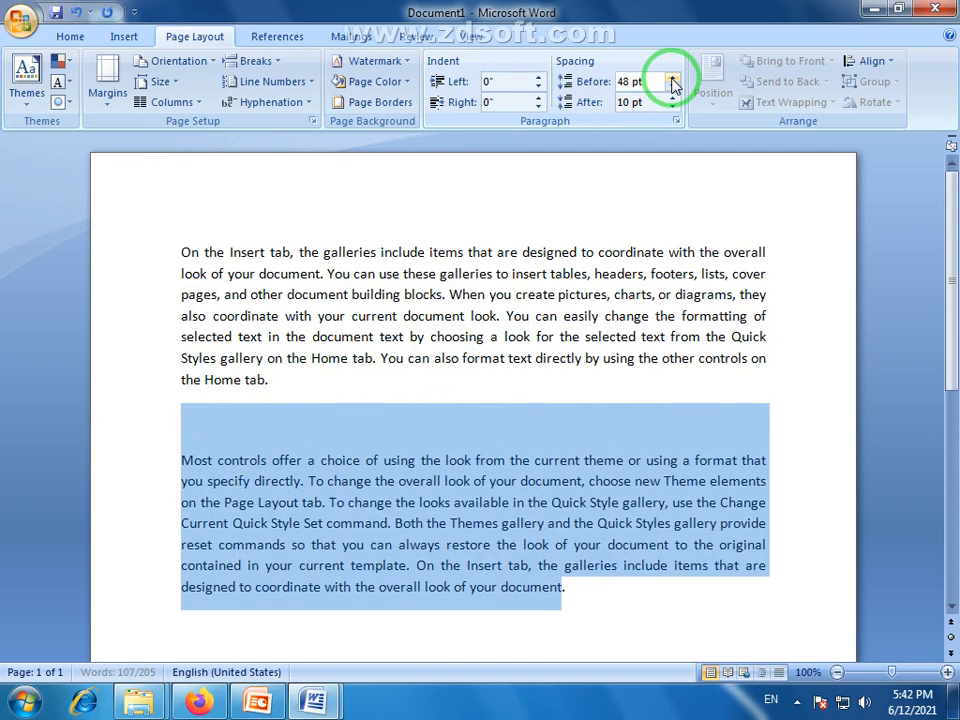
pyautogui.click(673, 78)
pyautogui.click(233, 510)
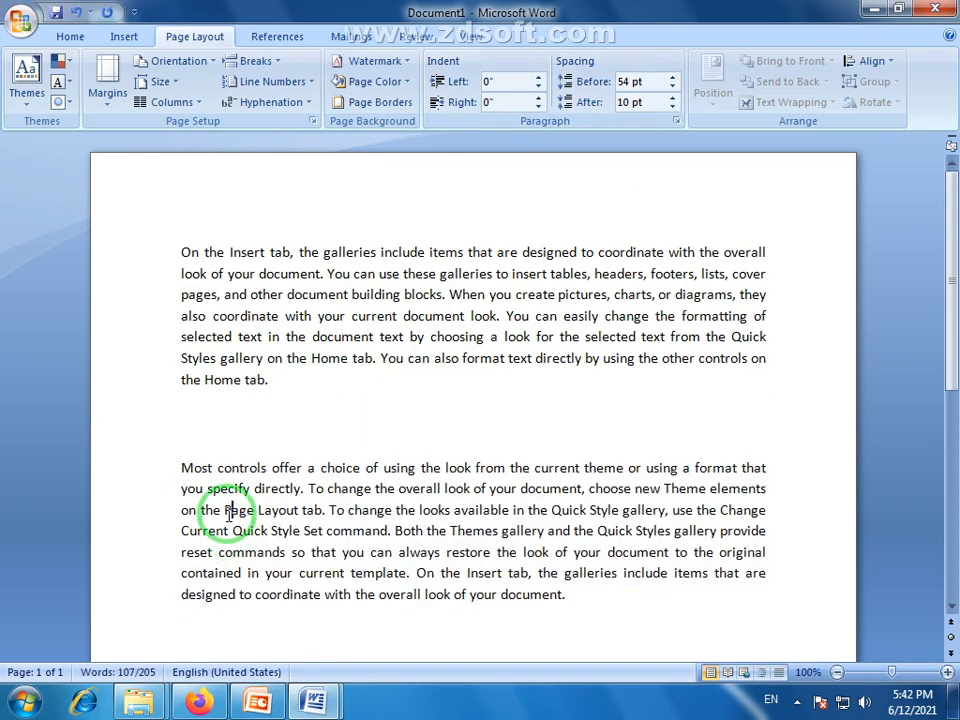
# Step: Reset the spacing before to 0 pt on a selection spanning both paragraphs, and deselect the text
pyautogui.moveTo(189, 399); pyautogui.dragTo(209, 423)
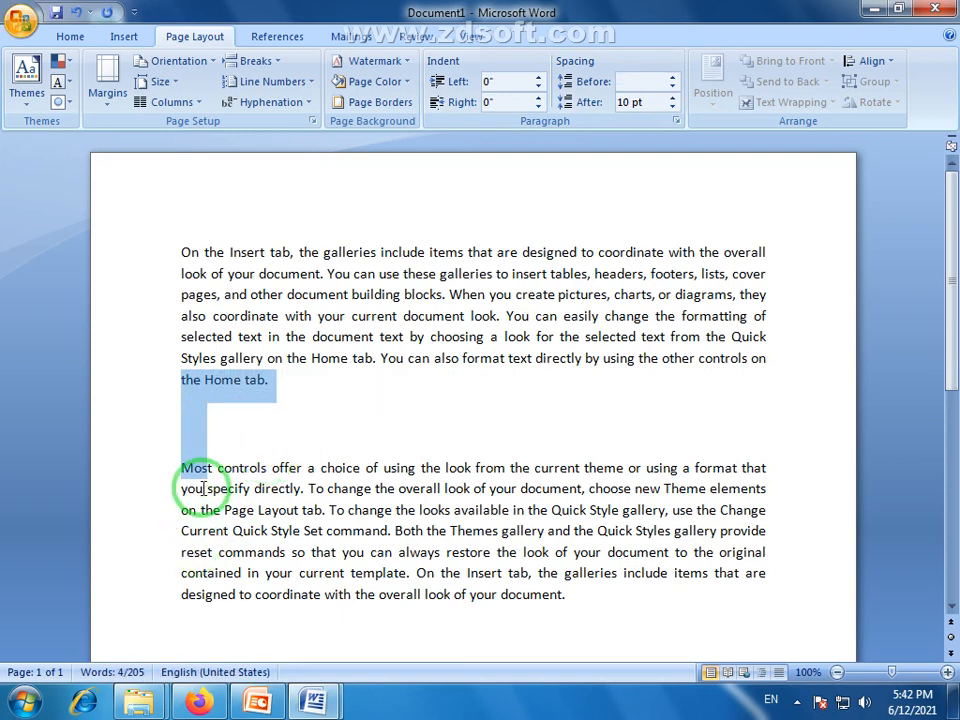
pyautogui.click(673, 88)
pyautogui.click(673, 89)
pyautogui.click(672, 80)
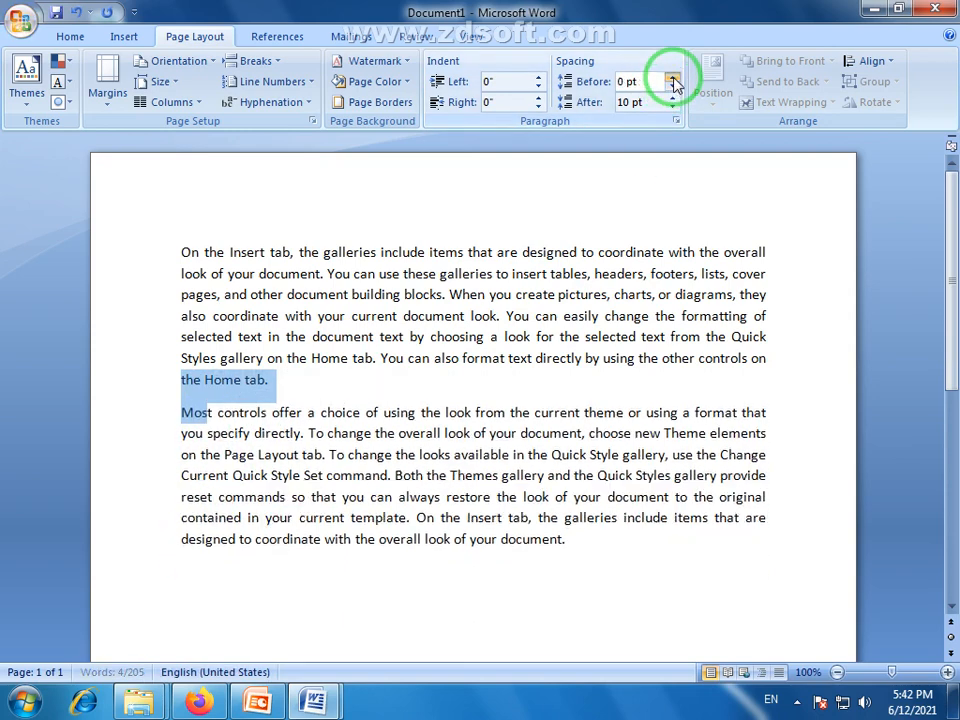
pyautogui.click(249, 412)
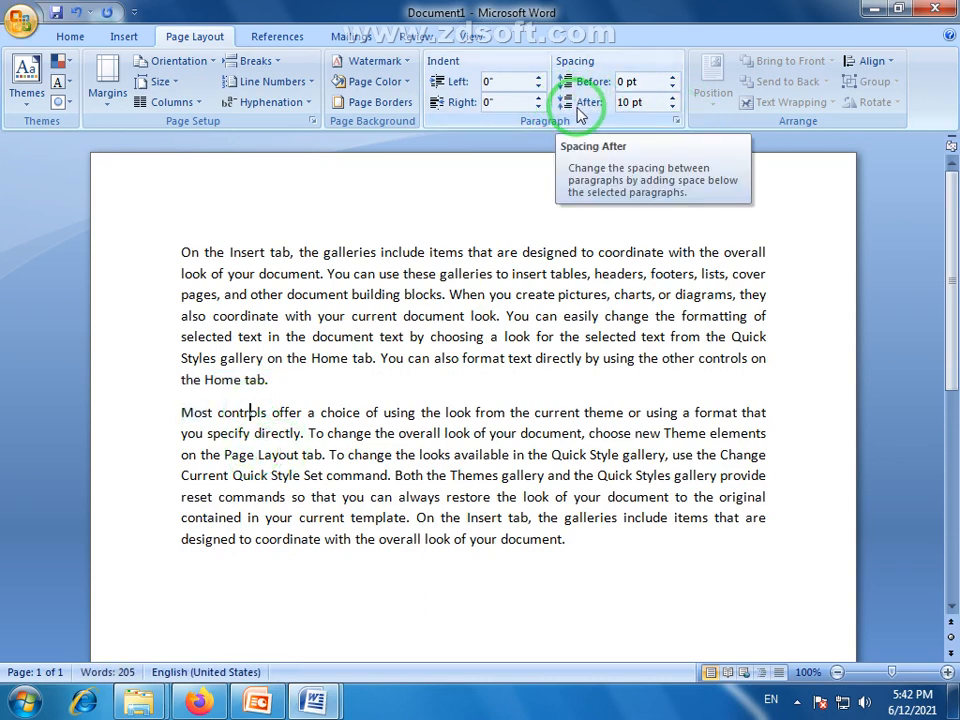
# Step: Select the first paragraph and increase its spacing after to 30 pt
pyautogui.moveTo(294, 392); pyautogui.dragTo(181, 252)
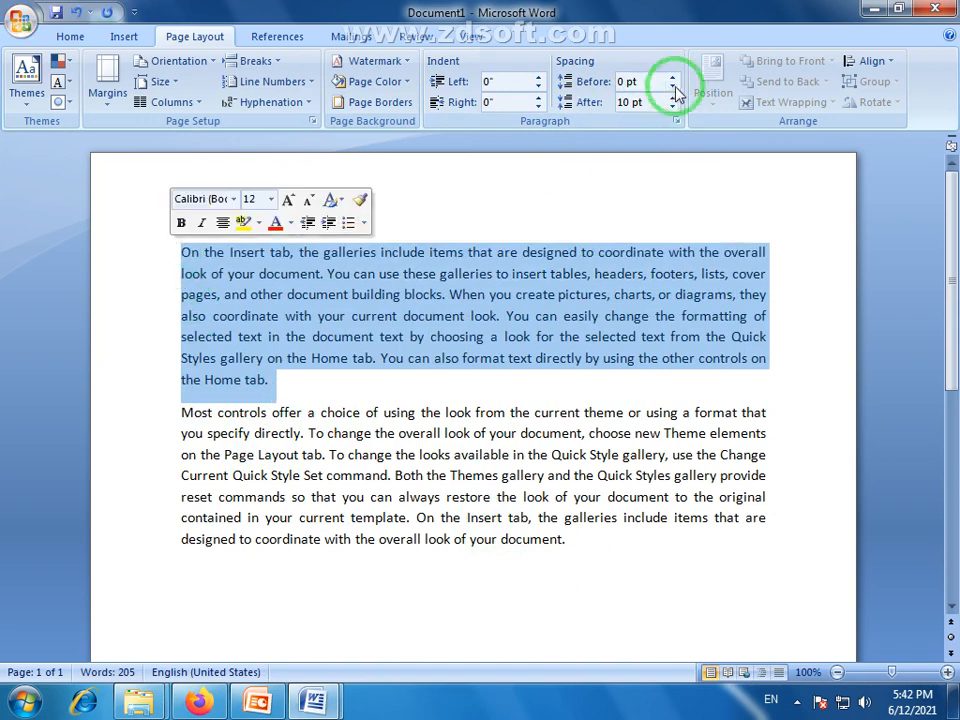
pyautogui.click(673, 98)
pyautogui.click(673, 98)
pyautogui.click(673, 98)
pyautogui.click(673, 98)
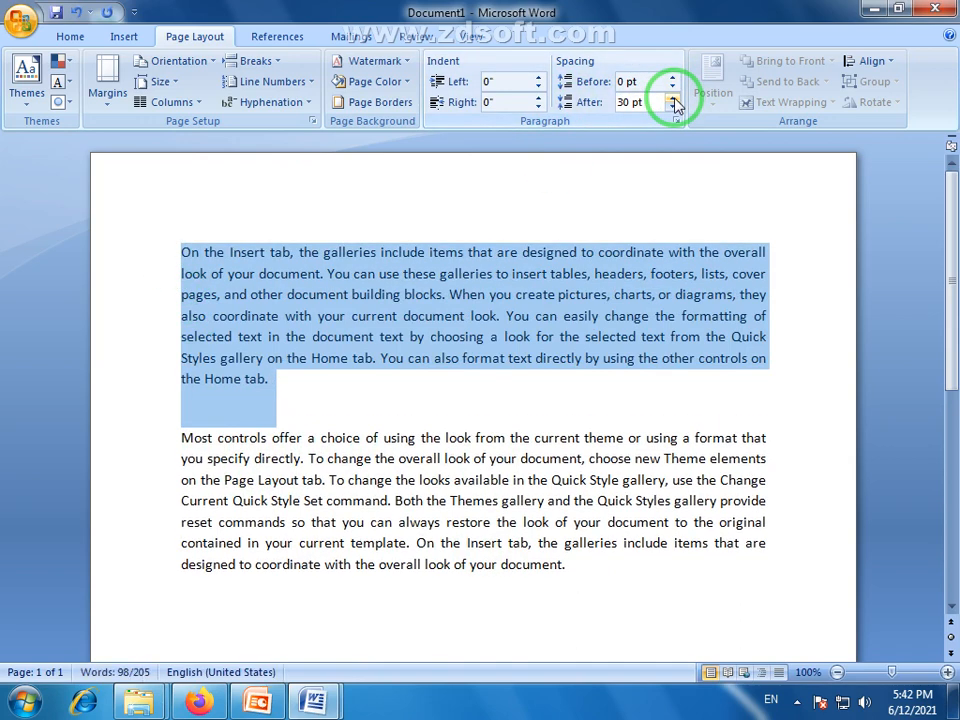
# Step: Reduce the spacing after the first paragraph to 0 pt
pyautogui.click(673, 108)
pyautogui.click(673, 108)
pyautogui.click(673, 108)
pyautogui.click(673, 108)
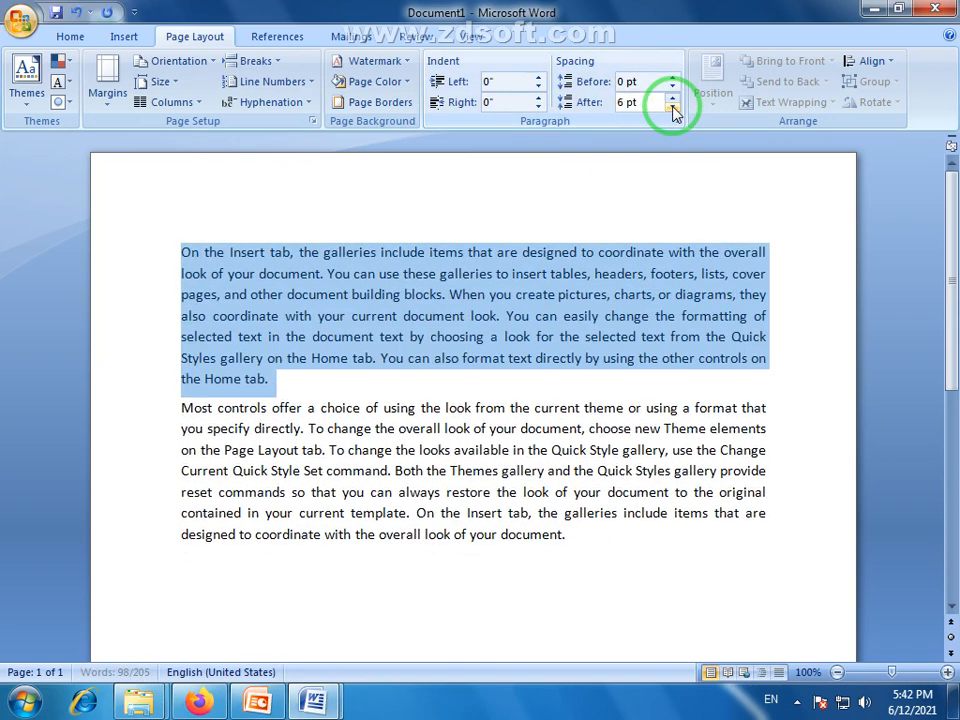
pyautogui.click(673, 108)
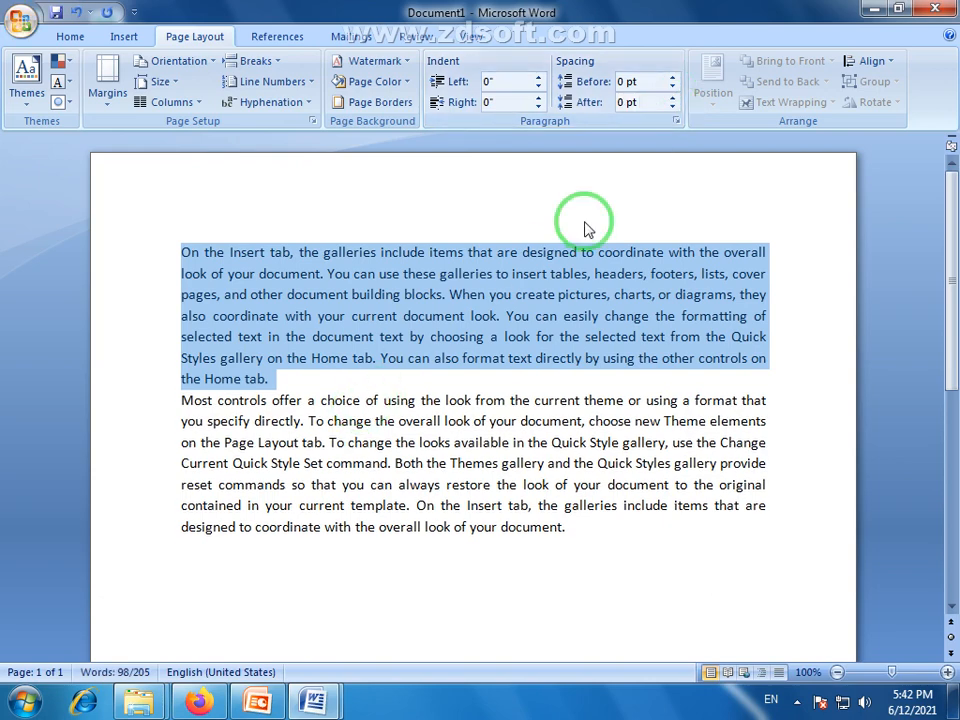
# Step: Set both the spacing before and the spacing after the first paragraph to 6 pt, and deselect it
pyautogui.click(673, 98)
pyautogui.click(673, 77)
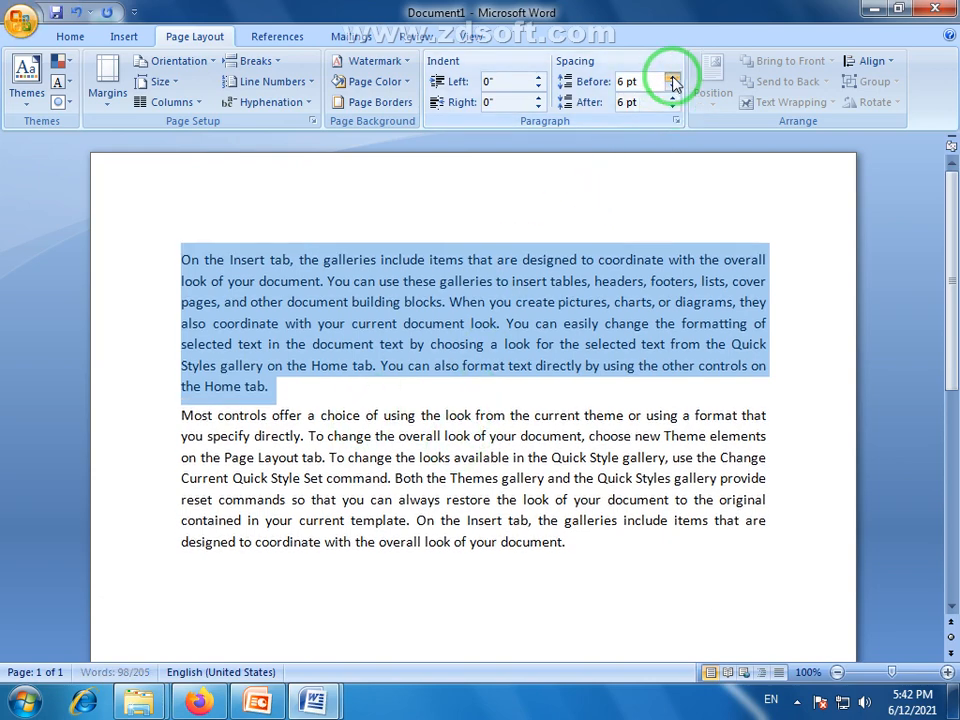
pyautogui.click(244, 448)
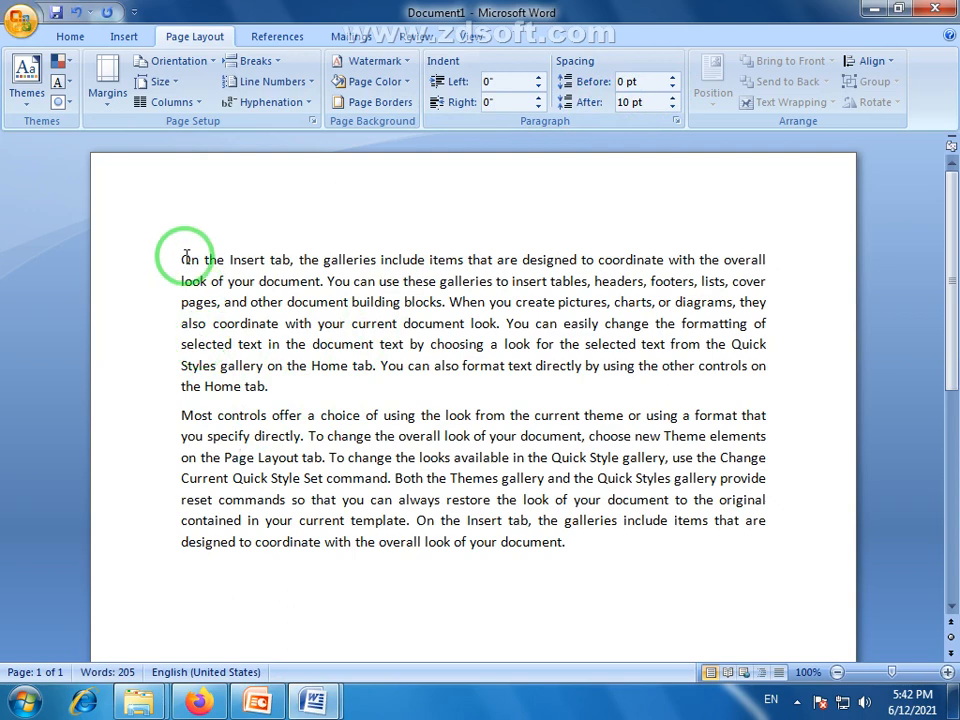
# Step: Place the cursor in the second paragraph, view its full indent and spacing settings in the Paragraph dialog, and cancel
pyautogui.moveTo(183, 258); pyautogui.dragTo(566, 542)
pyautogui.click(446, 457)
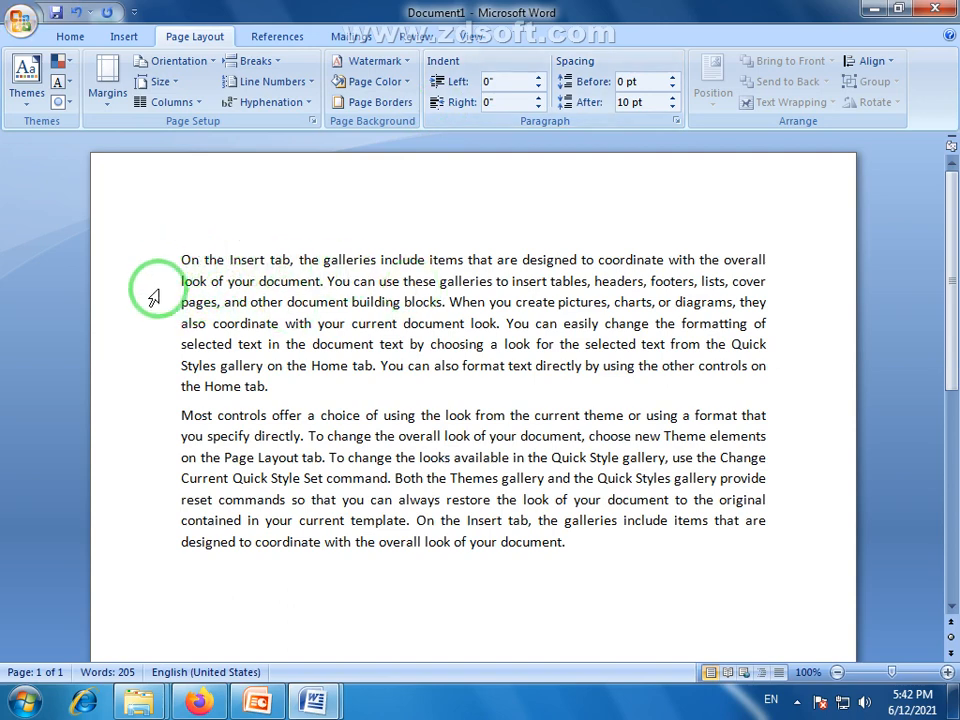
pyautogui.click(676, 122)
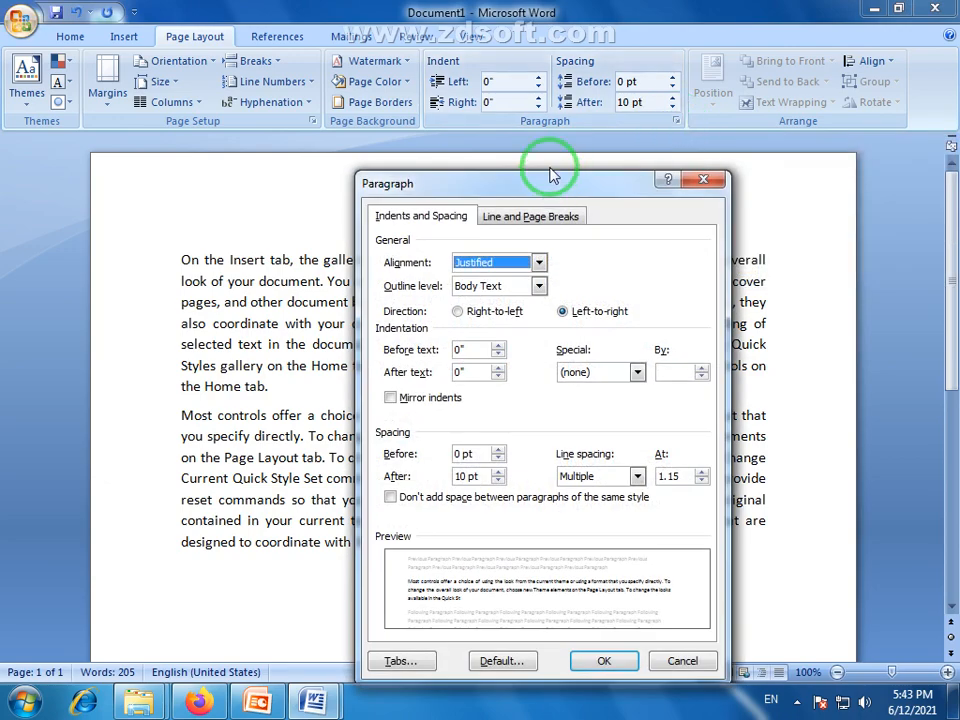
pyautogui.moveTo(553, 176); pyautogui.dragTo(348, 124)
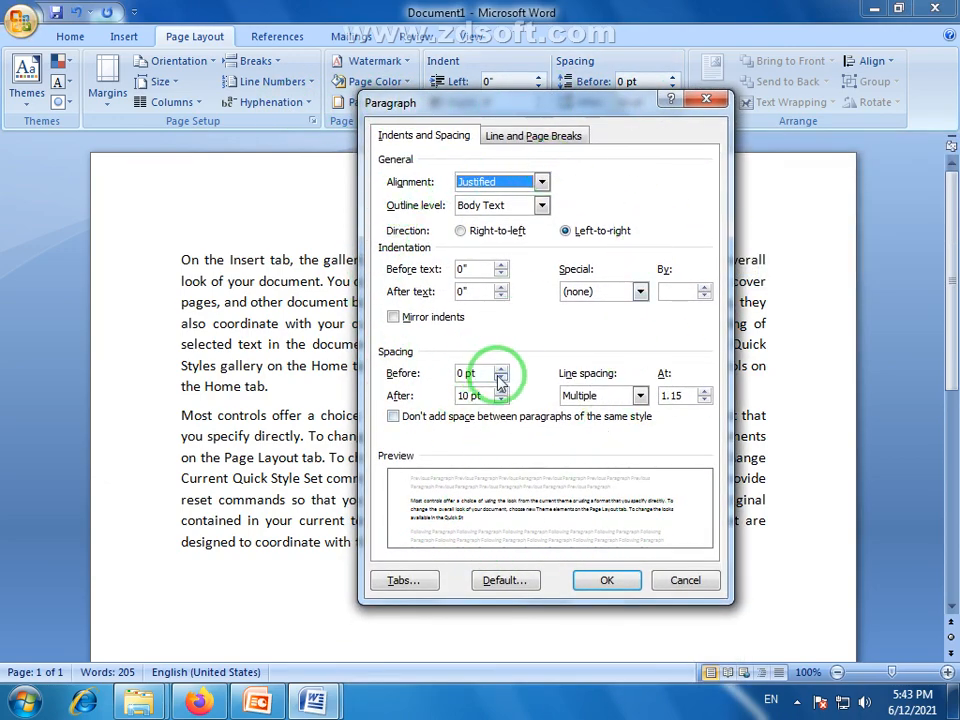
pyautogui.click(697, 582)
# Step: View the same Paragraph dialog through the Home commands and cancel it
pyautogui.click(69, 40)
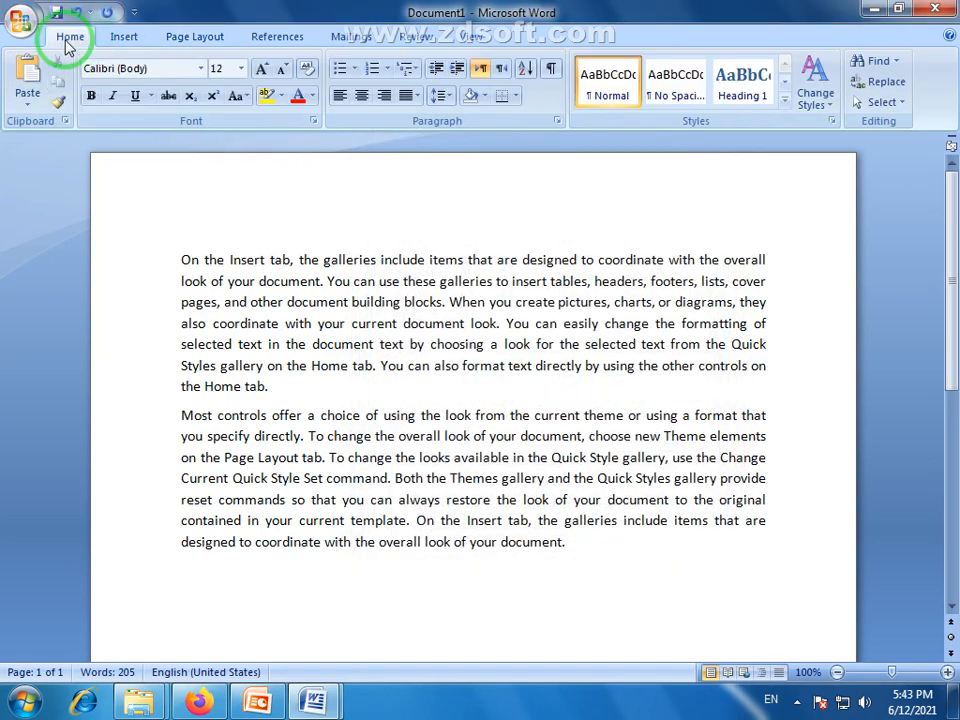
pyautogui.click(557, 122)
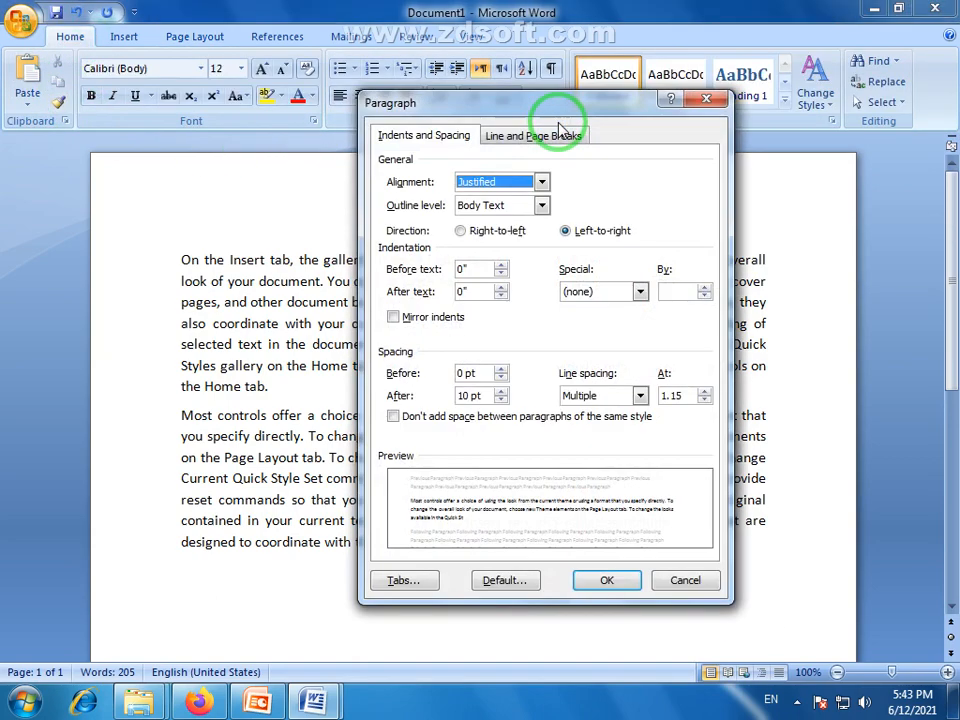
pyautogui.click(684, 578)
# Step: Reopen the Paragraph dialog from Page Layout, examine its alignment choices and other options, and cancel
pyautogui.click(196, 38)
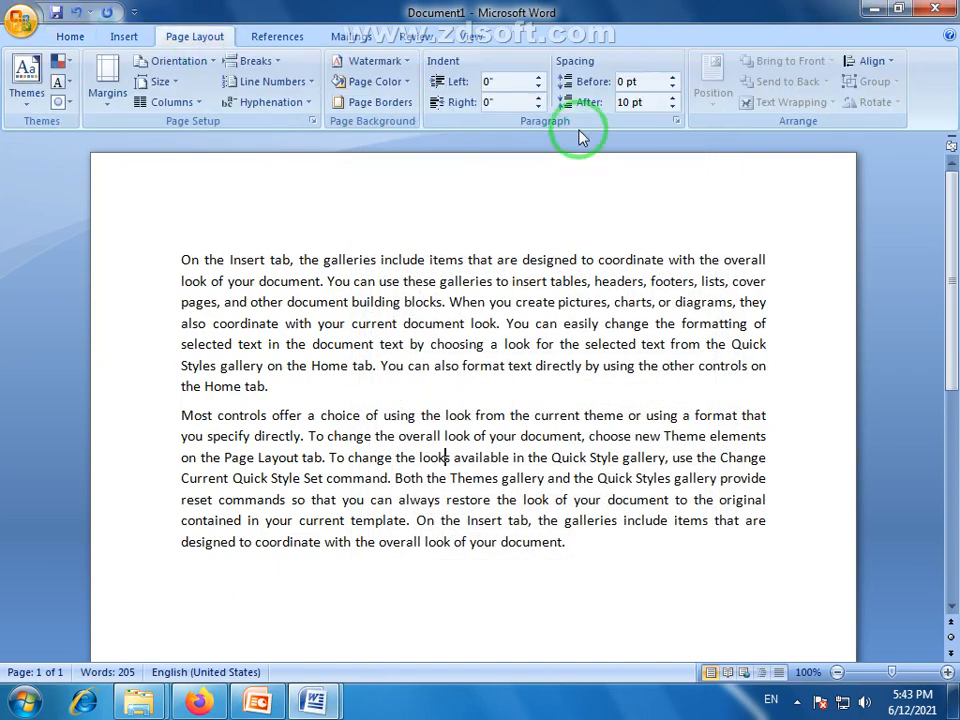
pyautogui.click(678, 121)
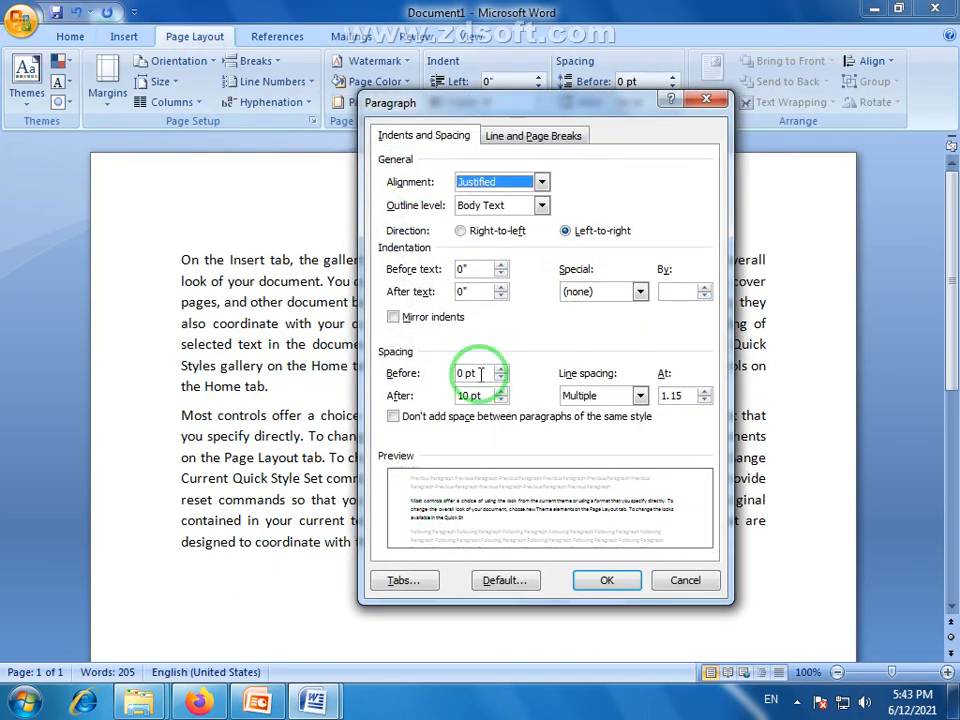
pyautogui.moveTo(484, 103); pyautogui.dragTo(496, 190)
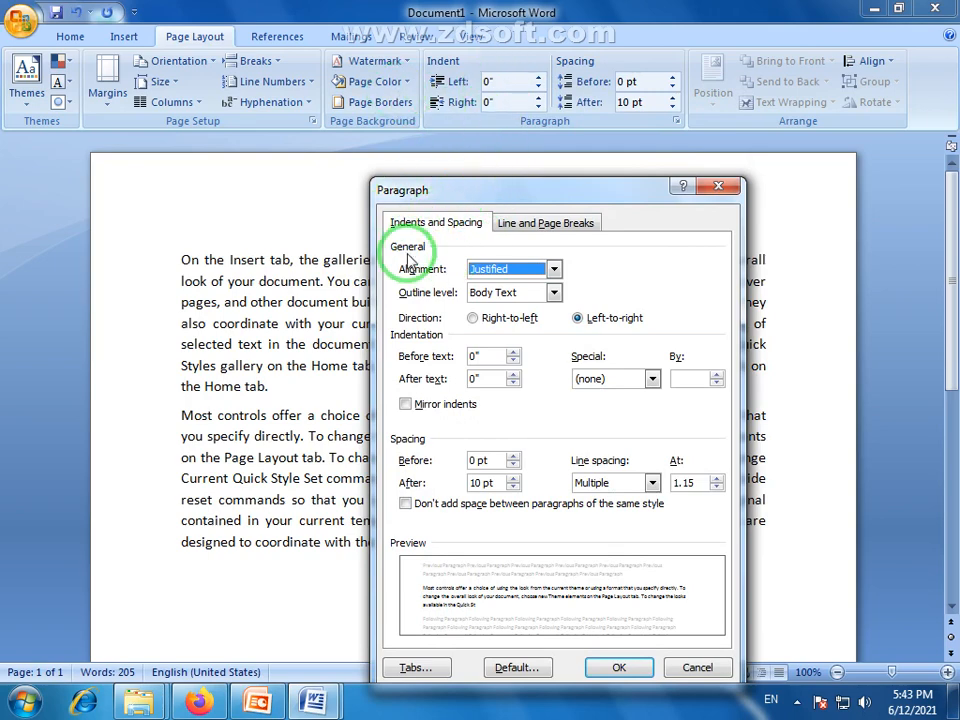
pyautogui.click(553, 269)
pyautogui.click(553, 268)
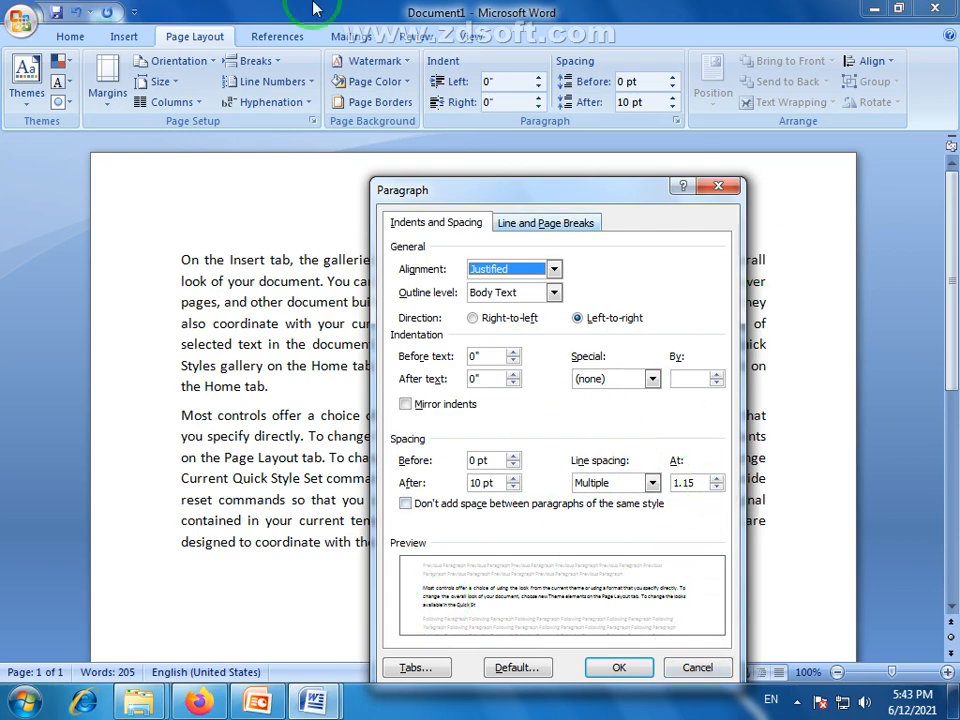
pyautogui.click(698, 668)
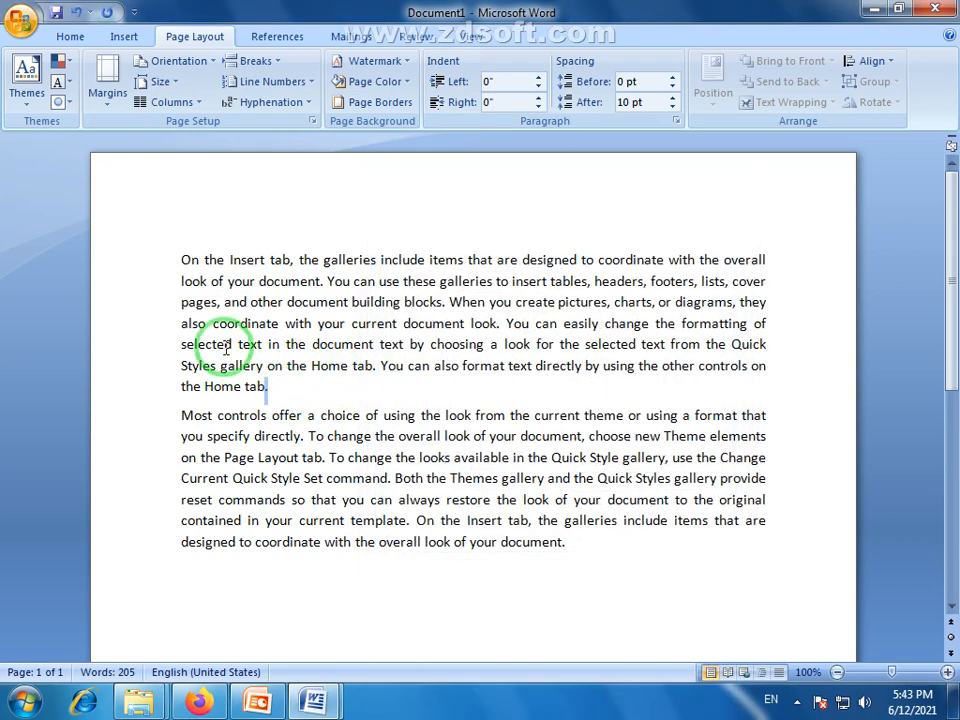
# Step: Select the first paragraph and set its line spacing to 1.5
pyautogui.moveTo(268, 386); pyautogui.dragTo(178, 262)
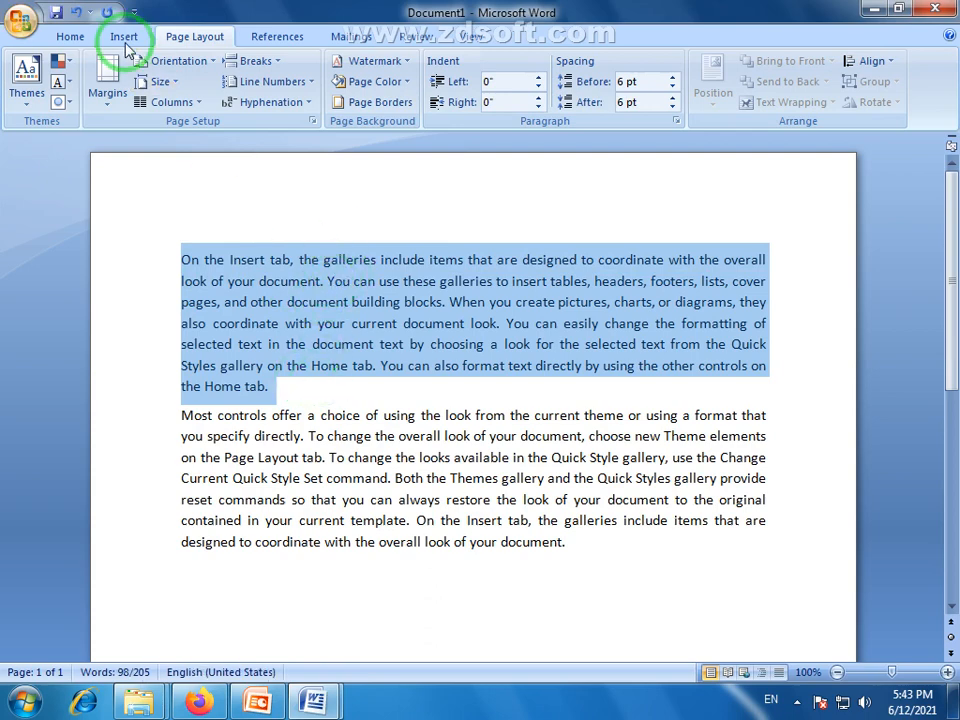
pyautogui.click(72, 38)
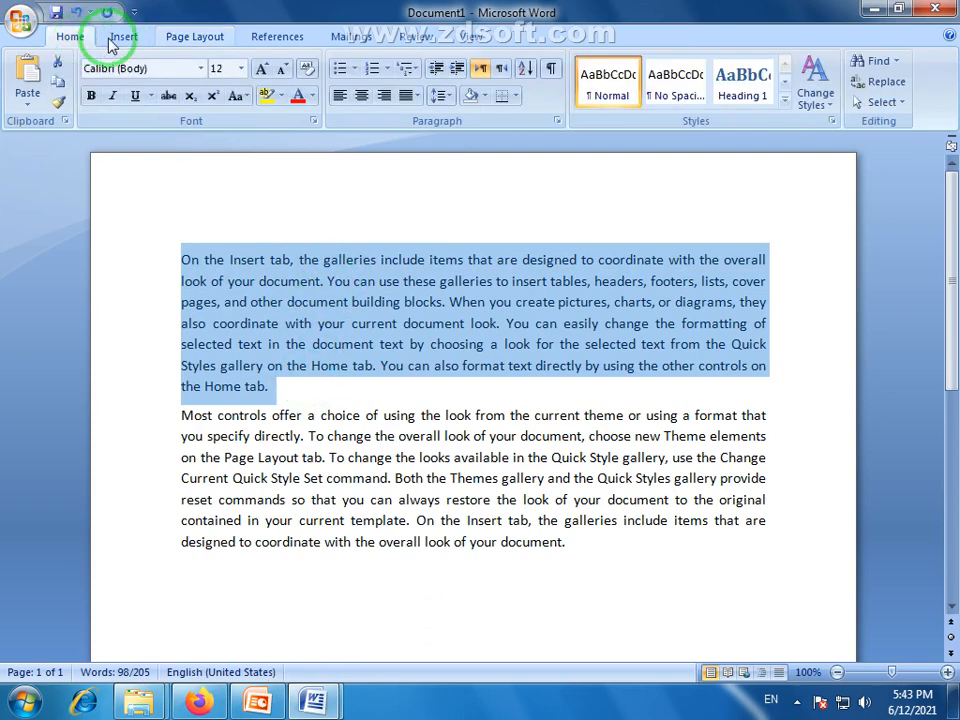
pyautogui.click(448, 96)
pyautogui.click(458, 158)
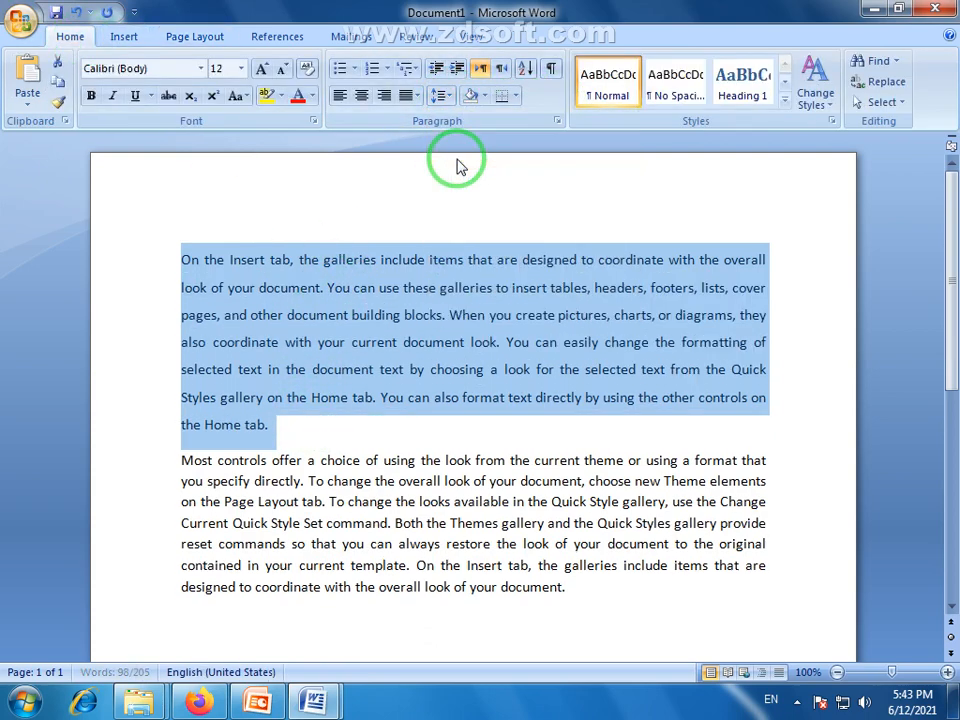
# Step: Widen the first paragraph's line spacing to 2.0 and return it to 1.15
pyautogui.click(446, 95)
pyautogui.click(462, 184)
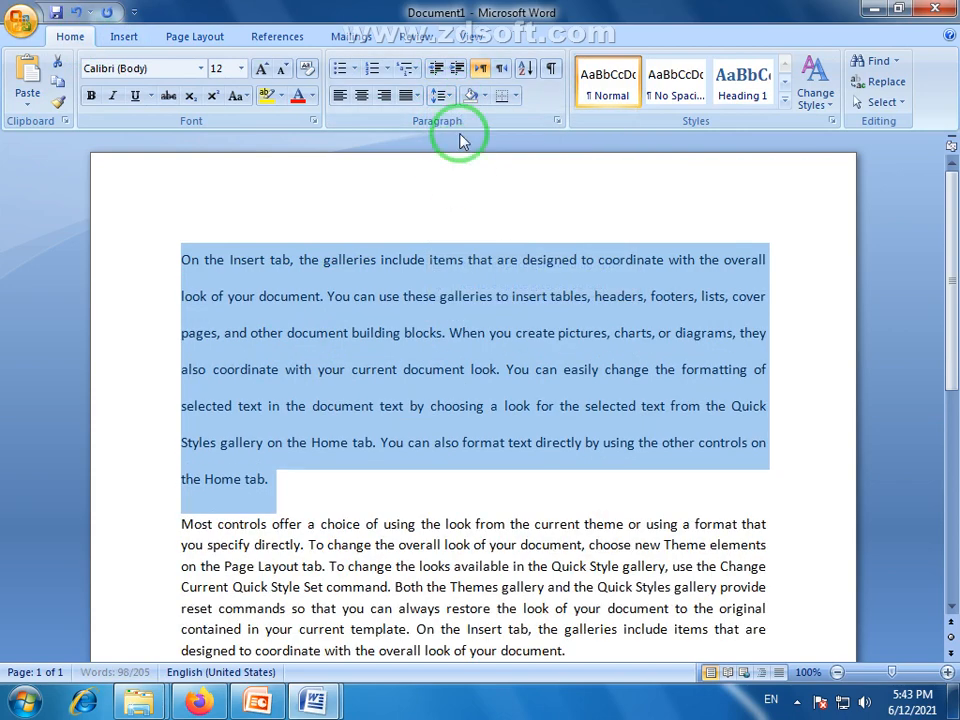
pyautogui.click(446, 95)
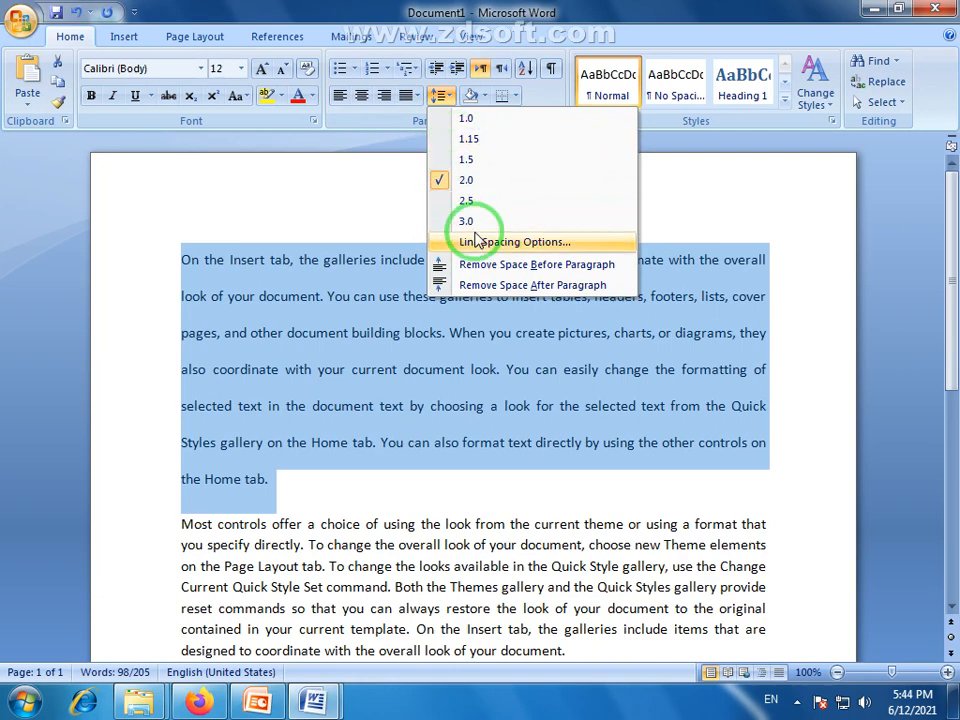
pyautogui.click(447, 140)
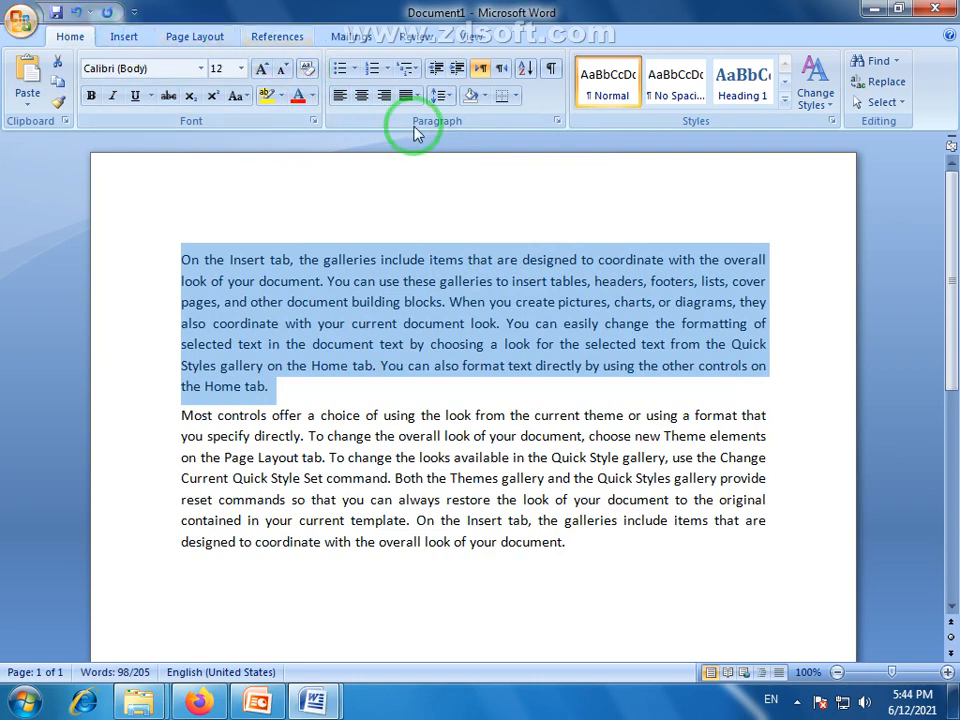
# Step: Open the Paragraph dialog for the first paragraph and try Multiple line spacing at 1, 0.5, 1.5 and 2.5
pyautogui.click(556, 121)
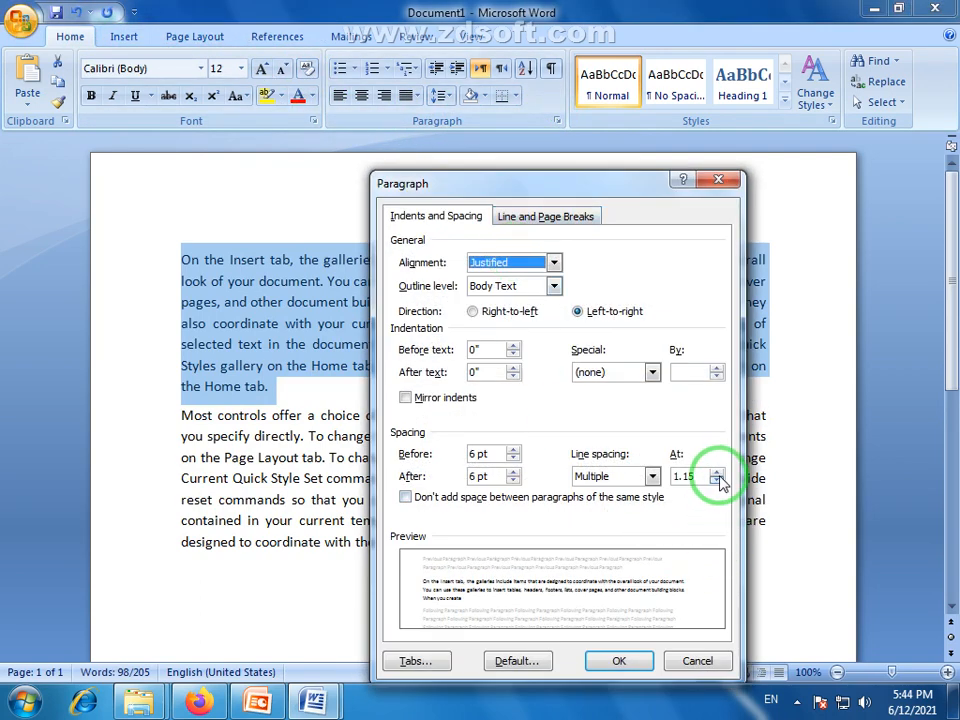
pyautogui.click(717, 481)
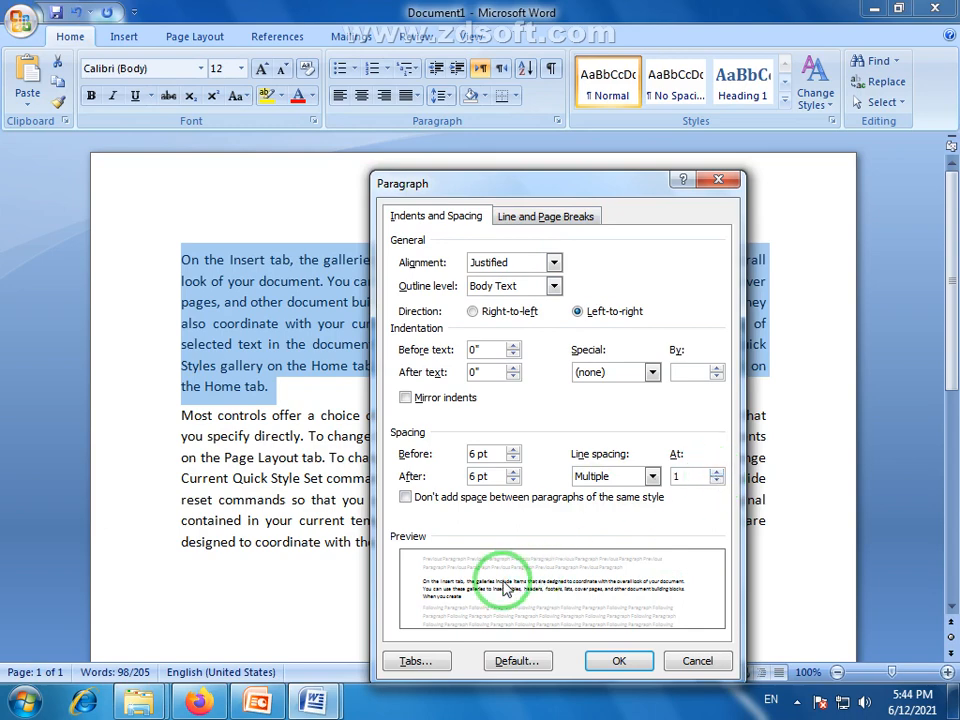
pyautogui.click(717, 481)
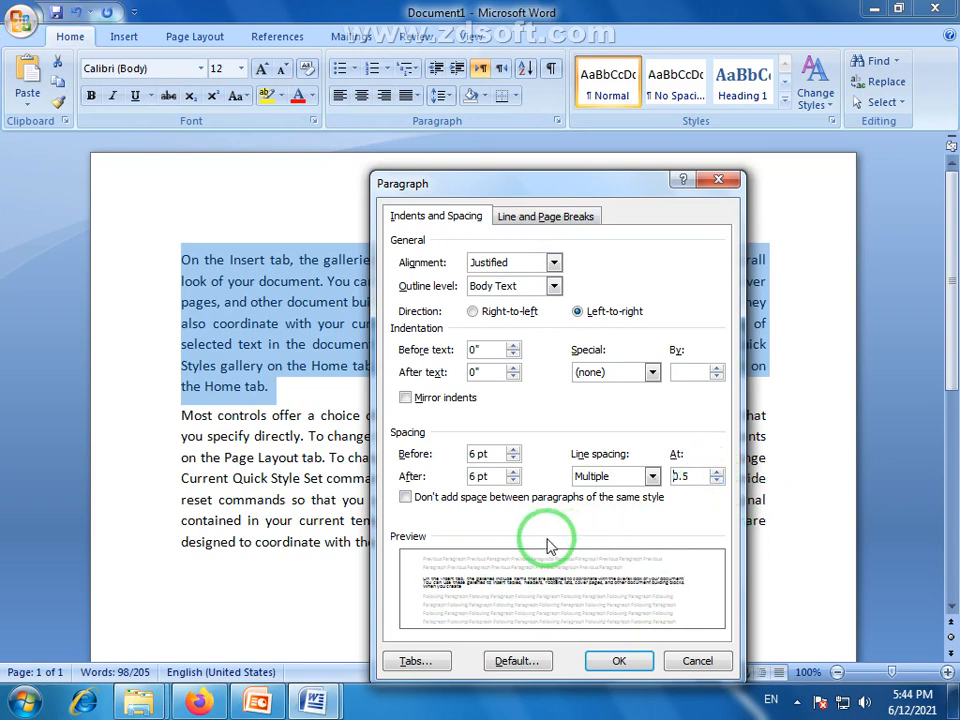
pyautogui.click(716, 472)
pyautogui.click(716, 472)
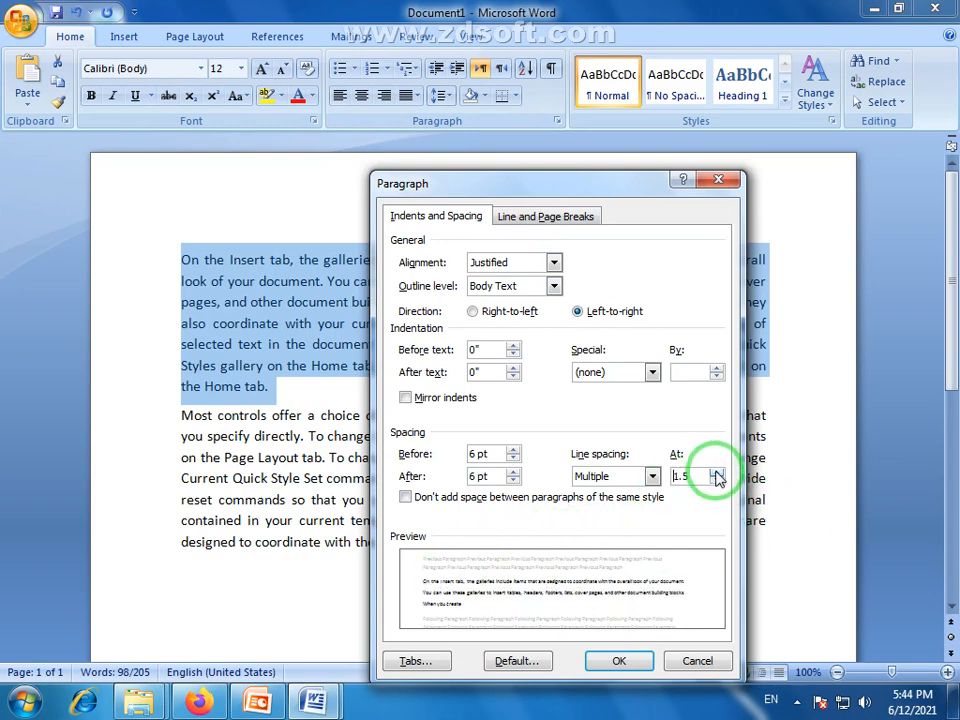
pyautogui.click(716, 472)
pyautogui.click(716, 472)
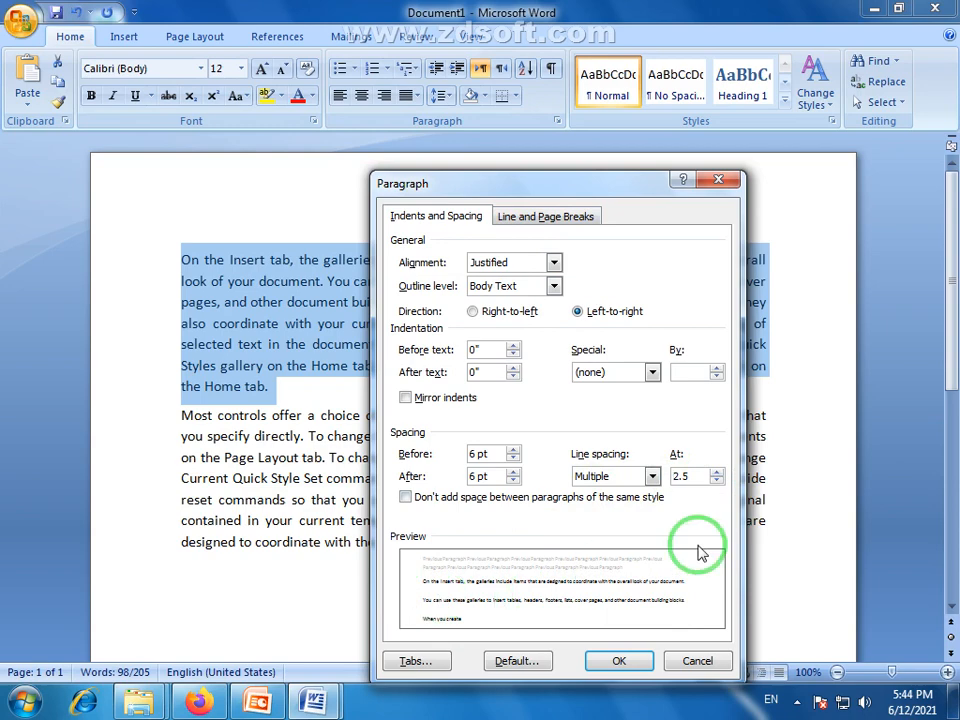
# Step: Set the first paragraph's Multiple line spacing to 1.5, apply it and deselect the text
pyautogui.click(716, 481)
pyautogui.click(716, 481)
pyautogui.doubleClick(678, 476)
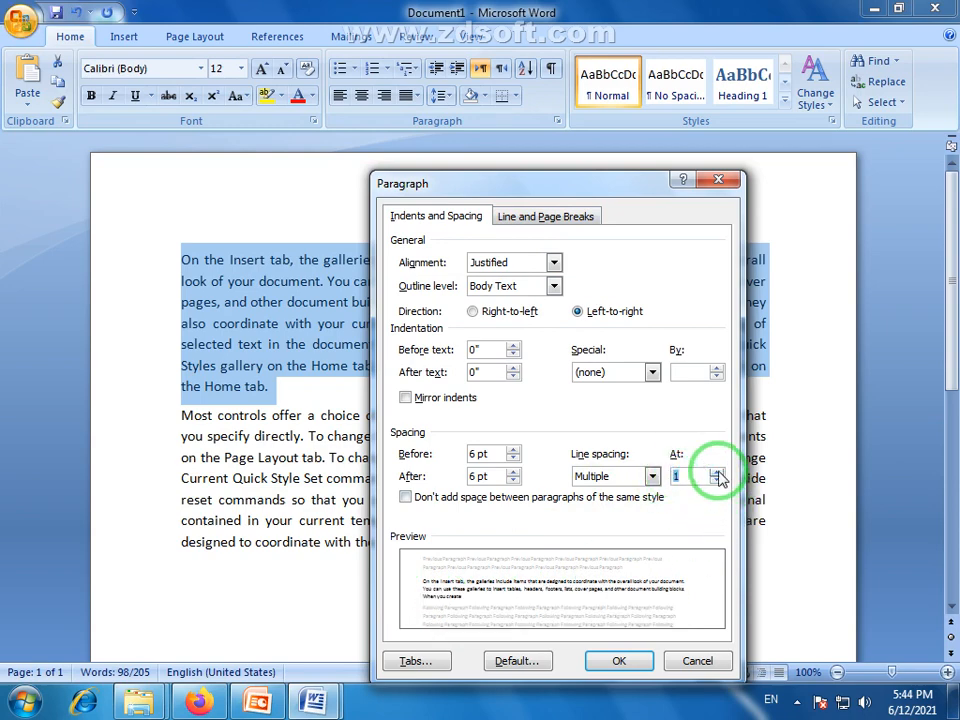
pyautogui.write('1.5')
pyautogui.click(620, 662)
pyautogui.click(316, 368)
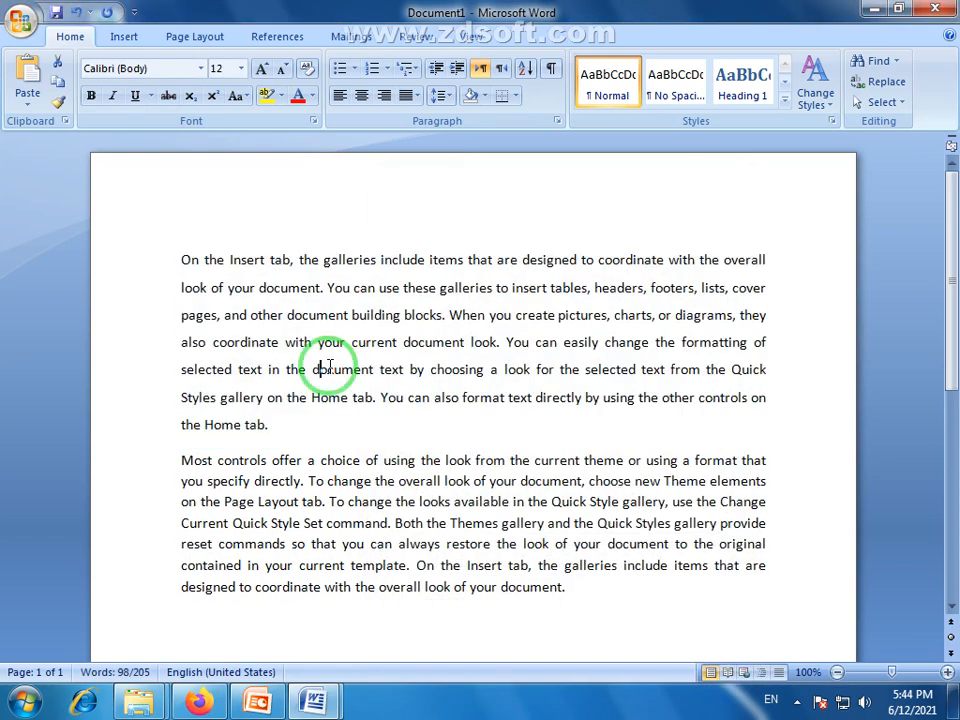
# Step: Bring up the page layout commands with the paragraph indent and spacing settings
pyautogui.click(124, 37)
pyautogui.click(194, 36)
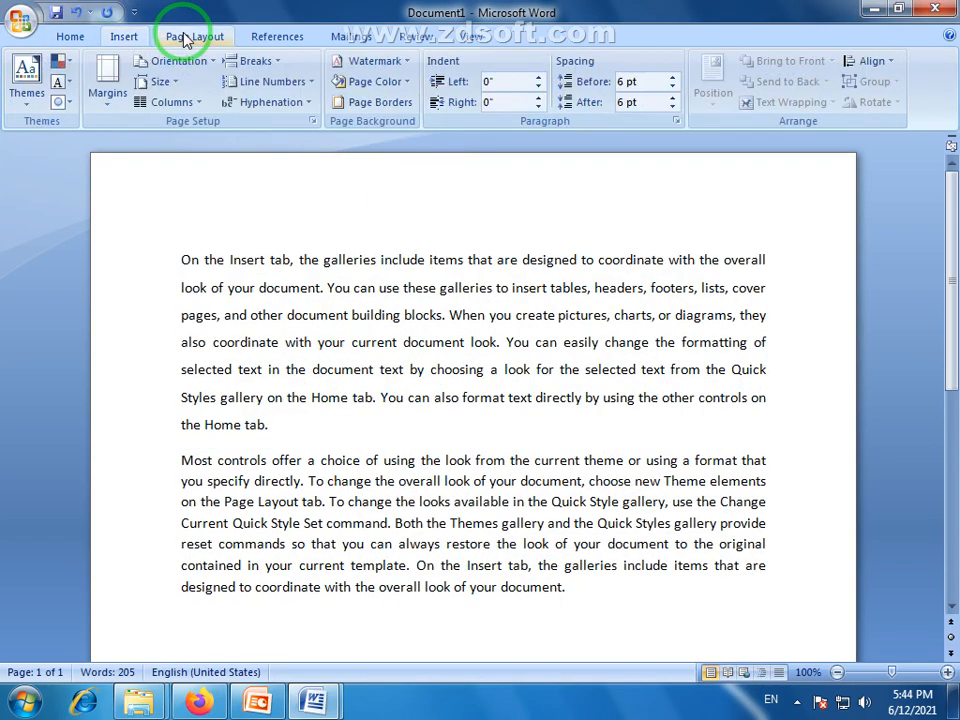